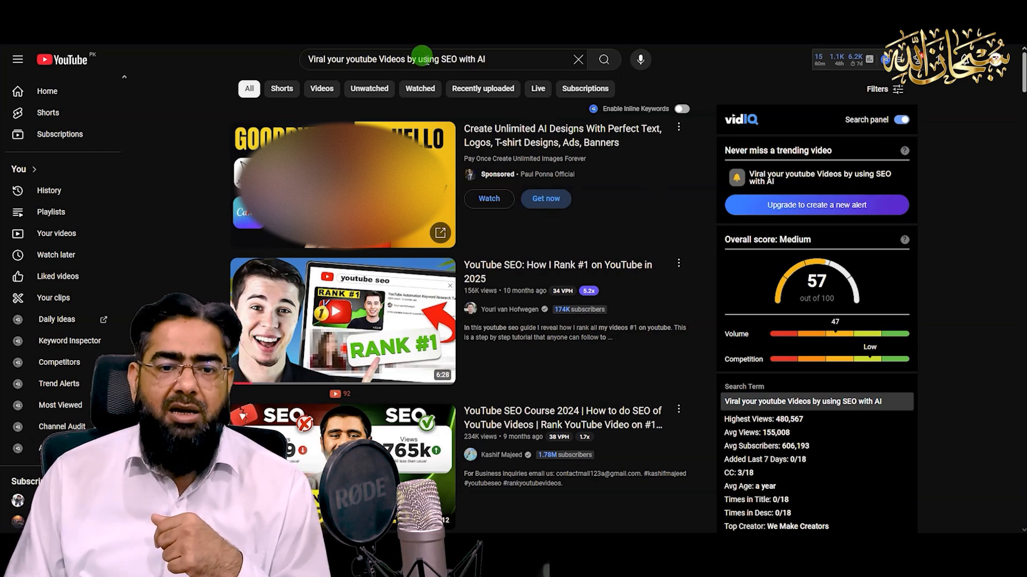
# Step: Search YouTube for "Viral your youtube Videos by doing SEO AI" and outline the vidIQ score panel
pyautogui.click(422, 56)
pyautogui.hotkey('ctrl', 'a')
pyautogui.rightClick(422, 58)
pyautogui.click(451, 105)
pyautogui.moveTo(702, 84)
pyautogui.mouseDown()
pyautogui.moveTo(909, 278)
pyautogui.moveTo(946, 425)
pyautogui.moveTo(939, 521)
pyautogui.mouseUp()
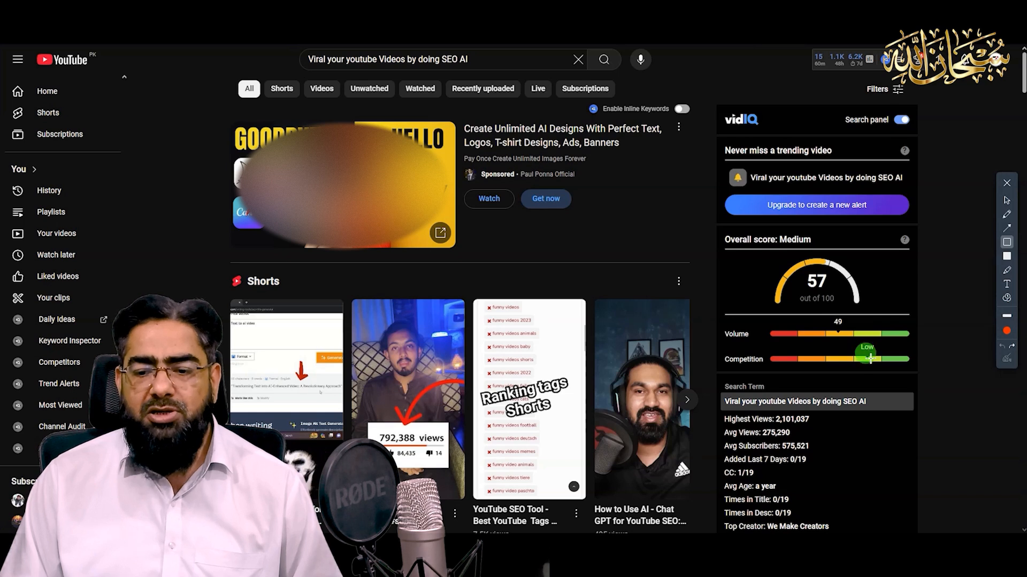
# Step: Search for the variant "Viral your youtube Video by doing SEO AI" and compare its vidIQ score with the "Videos" phrase
pyautogui.press('BackSpace')
pyautogui.press('Return')
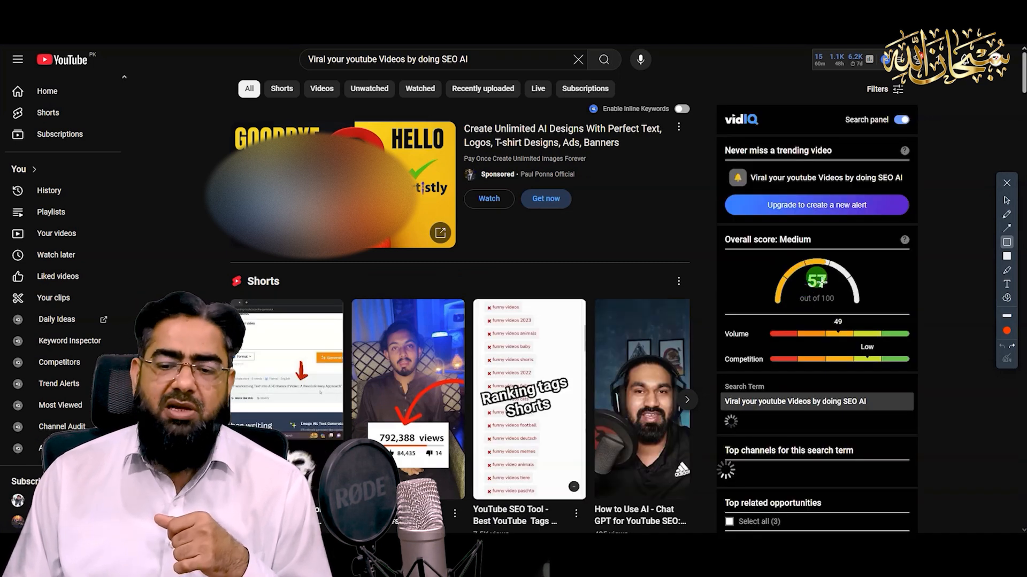
pyautogui.hotkey('alt', 'Left')
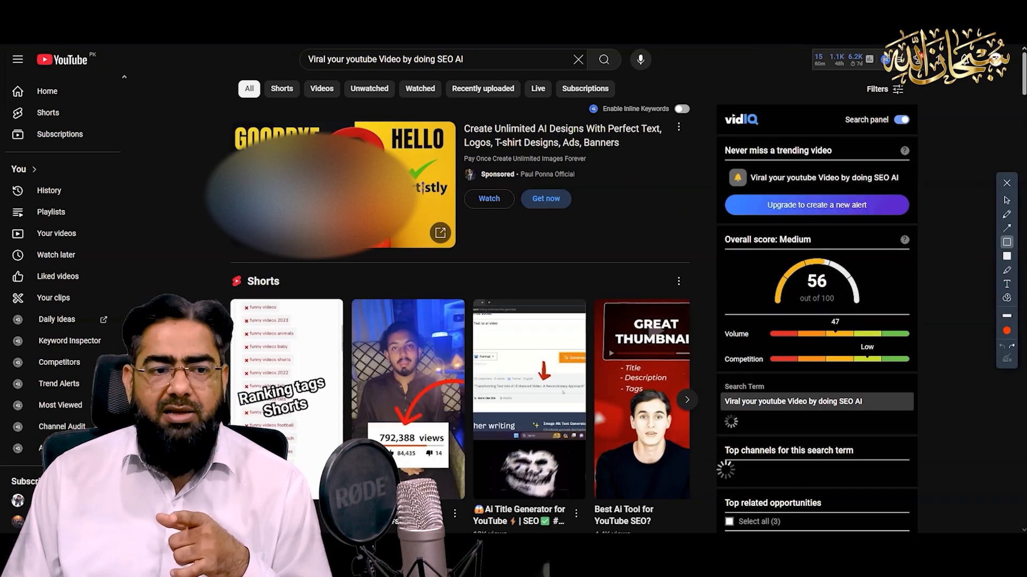
pyautogui.hotkey('alt', 'Right')
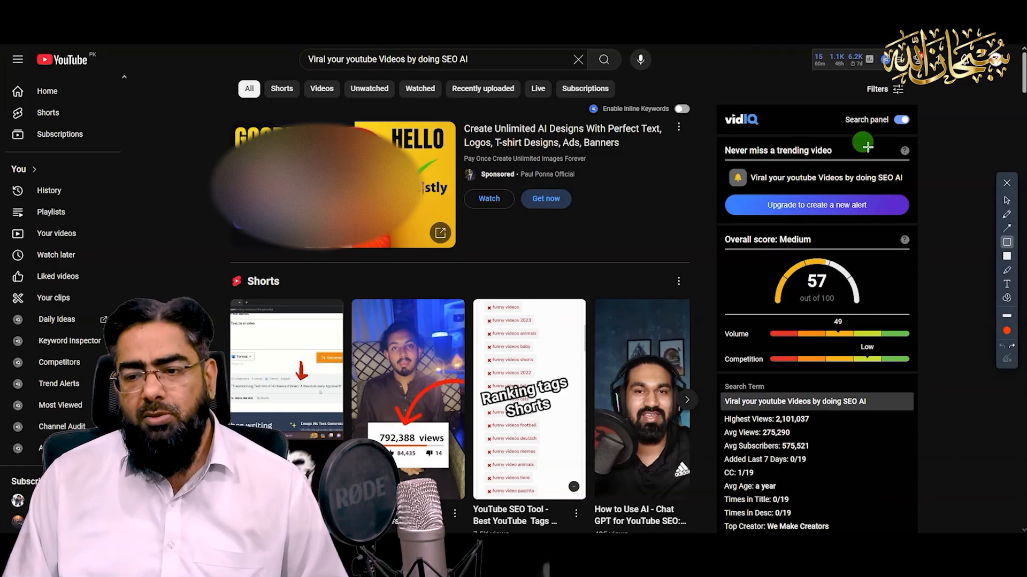
# Step: Copy the search phrase "Viral your youtube Videos by doing SEO AI" and paste it into a new ChatGPT prompt
pyautogui.click(1006, 183)
pyautogui.rightClick(413, 63)
pyautogui.click(447, 107)
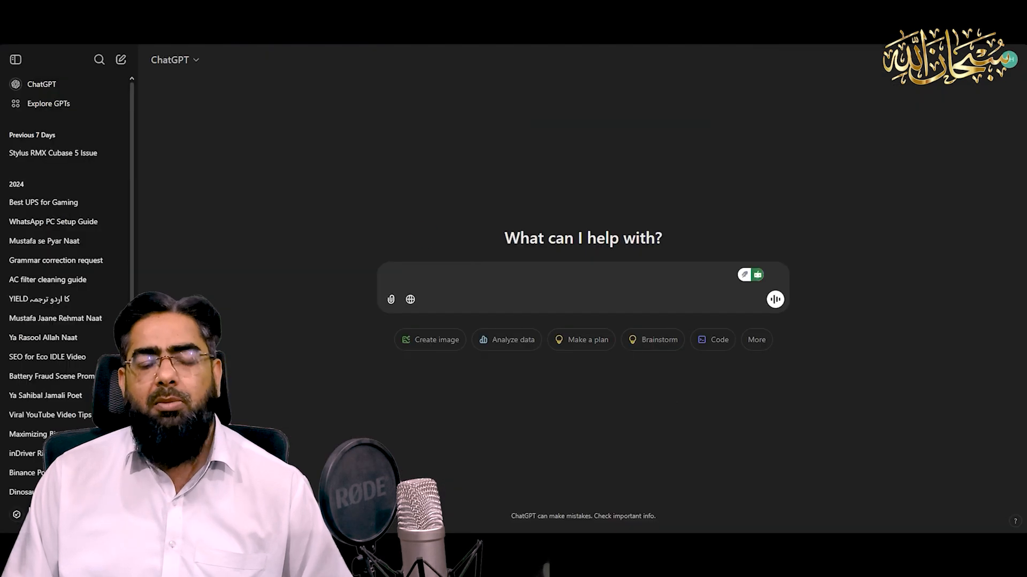
pyautogui.click(469, 279)
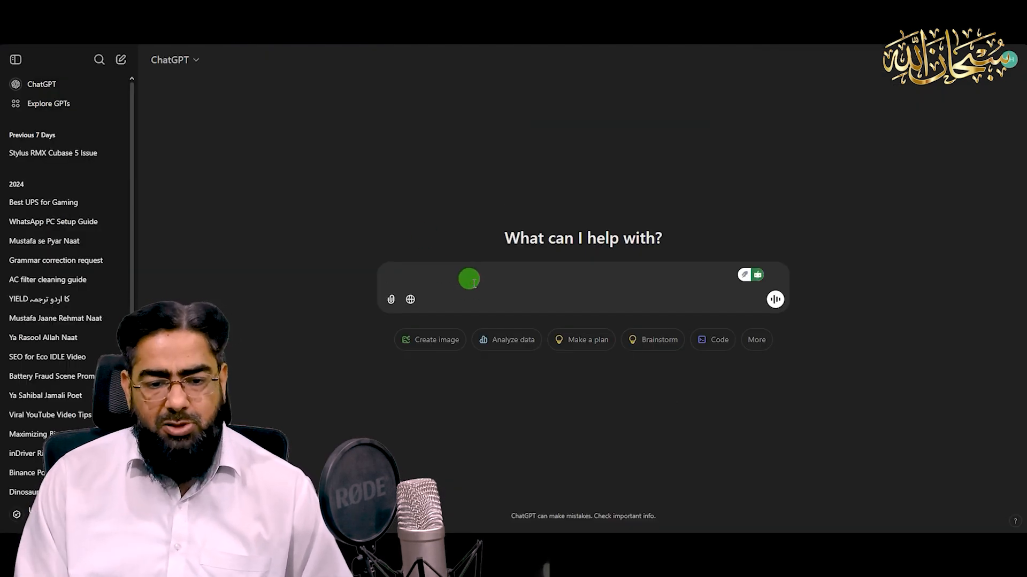
pyautogui.hotkey('ctrl', 'v')
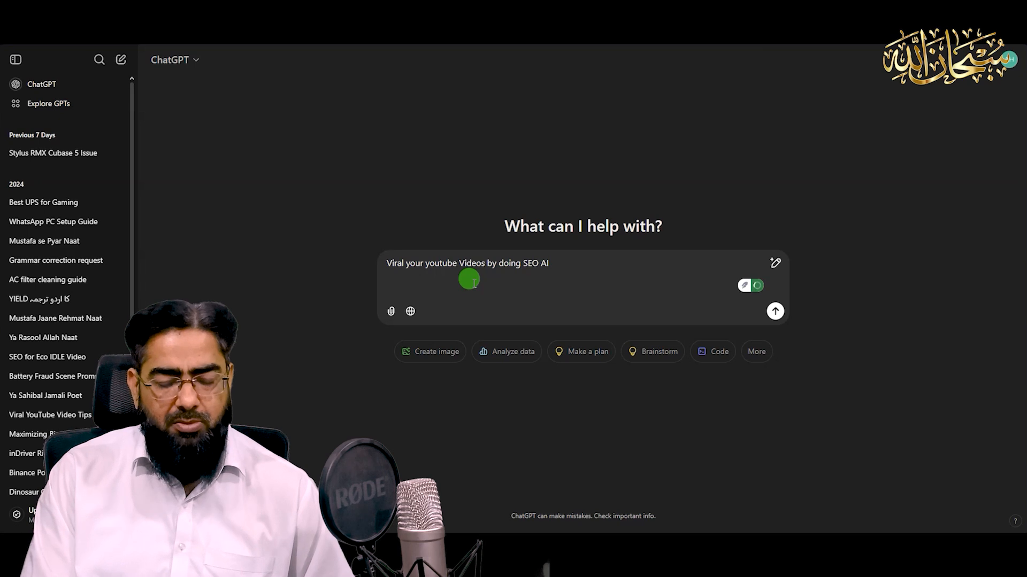
# Step: Below the pasted phrase, add the request "Please give me the best SEO friendly title, Description," to the prompt
pyautogui.write('Please give me a')
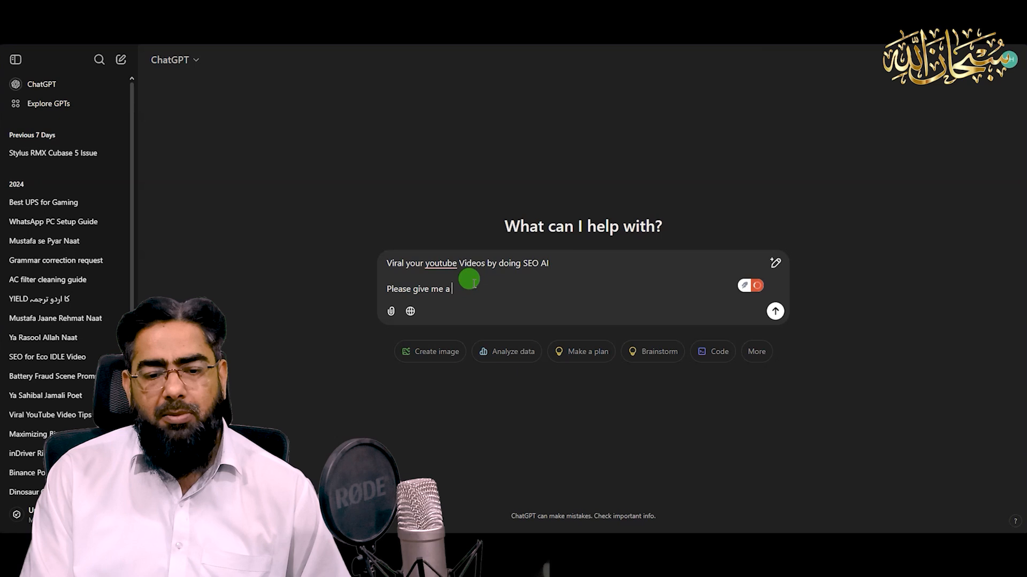
pyautogui.press('BackSpace')
pyautogui.write('the be')
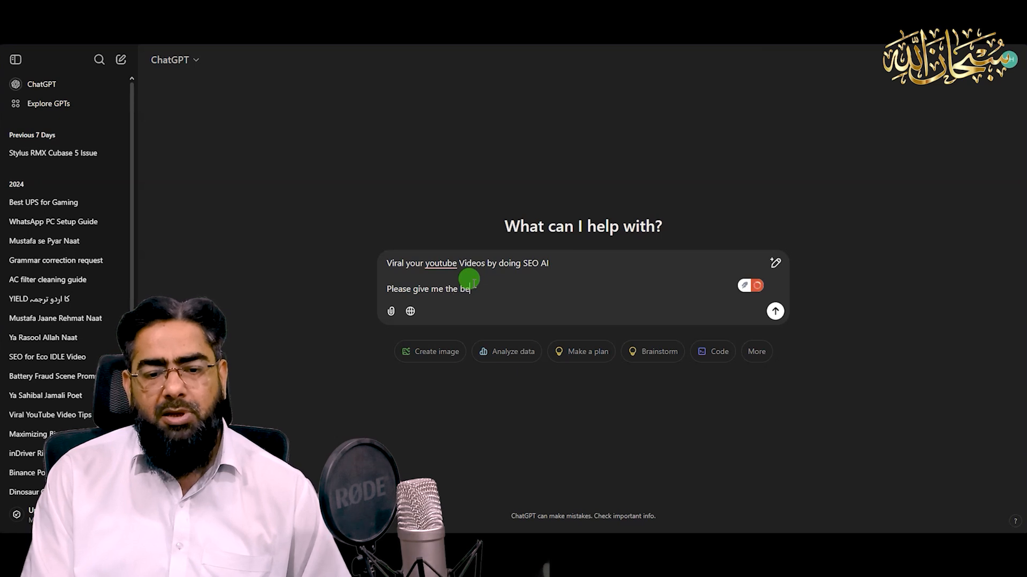
pyautogui.write('w')
pyautogui.press('BackSpace')
pyautogui.write('st SEO frend')
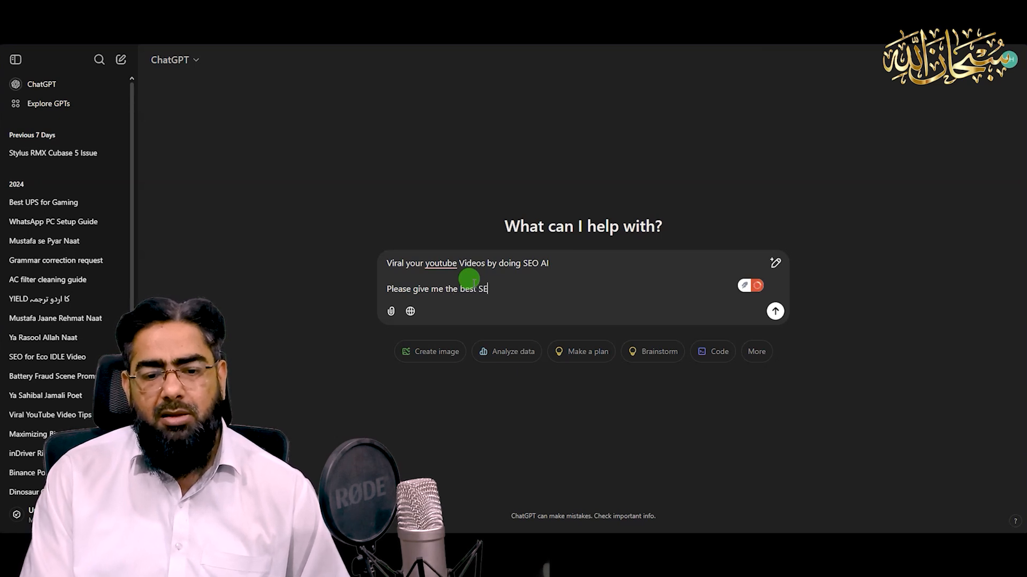
pyautogui.press('BackSpace')
pyautogui.press('BackSpace')
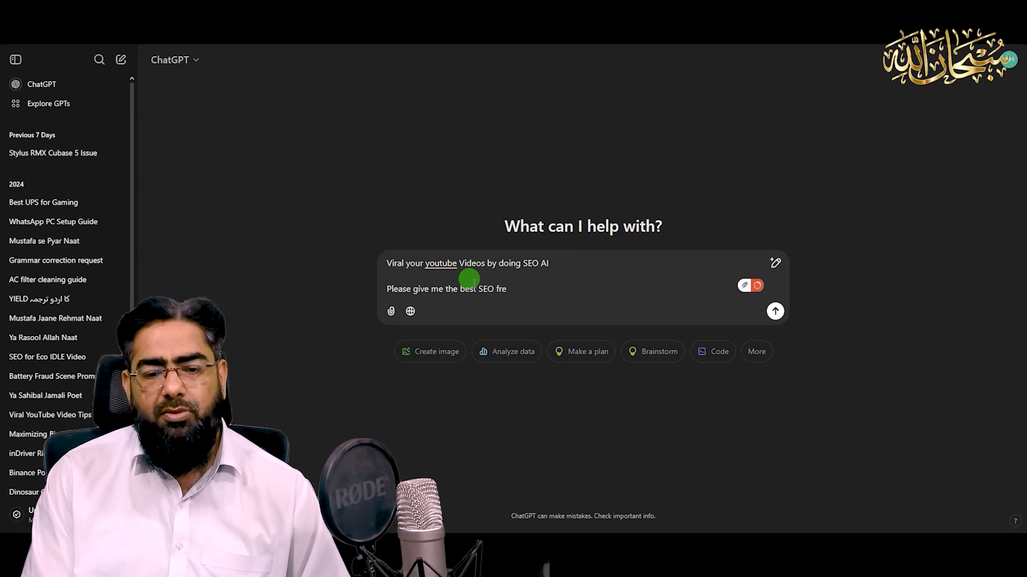
pyautogui.write('iendly ')
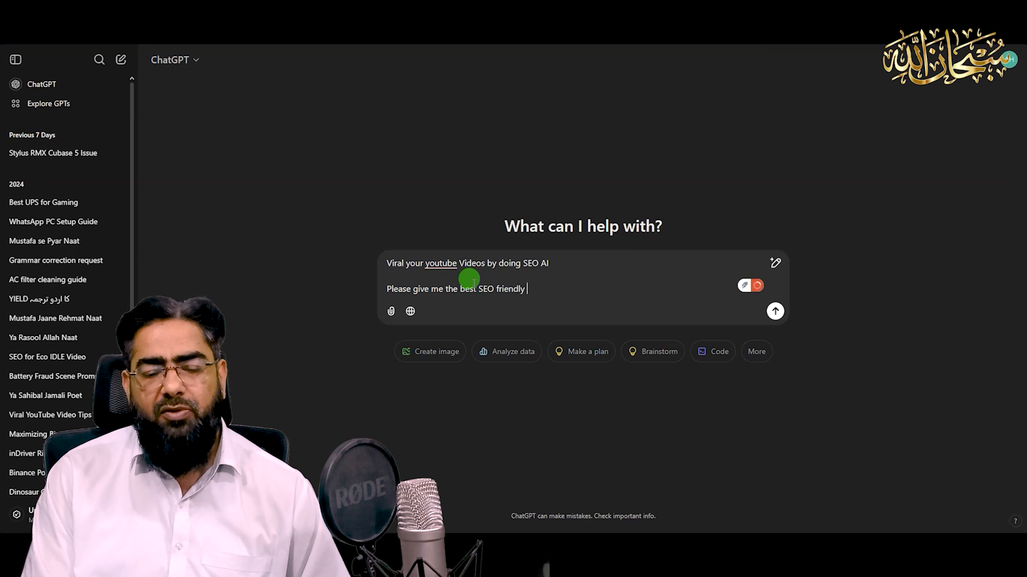
pyautogui.write('title')
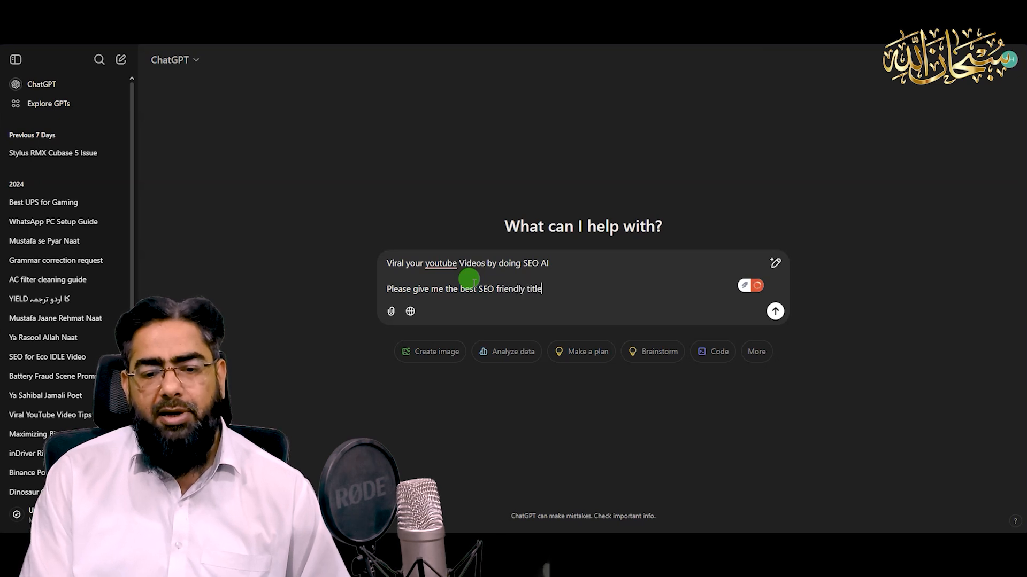
pyautogui.write(', Description, ')
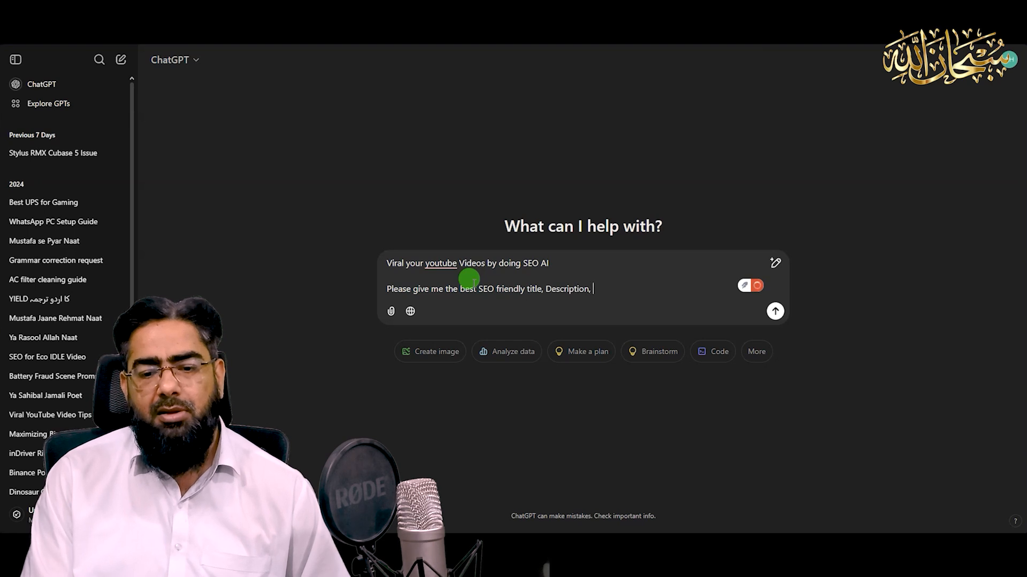
# Step: Extend the request with "15 Hashtags and 25 tags under 500 letters."
pyautogui.write('1')
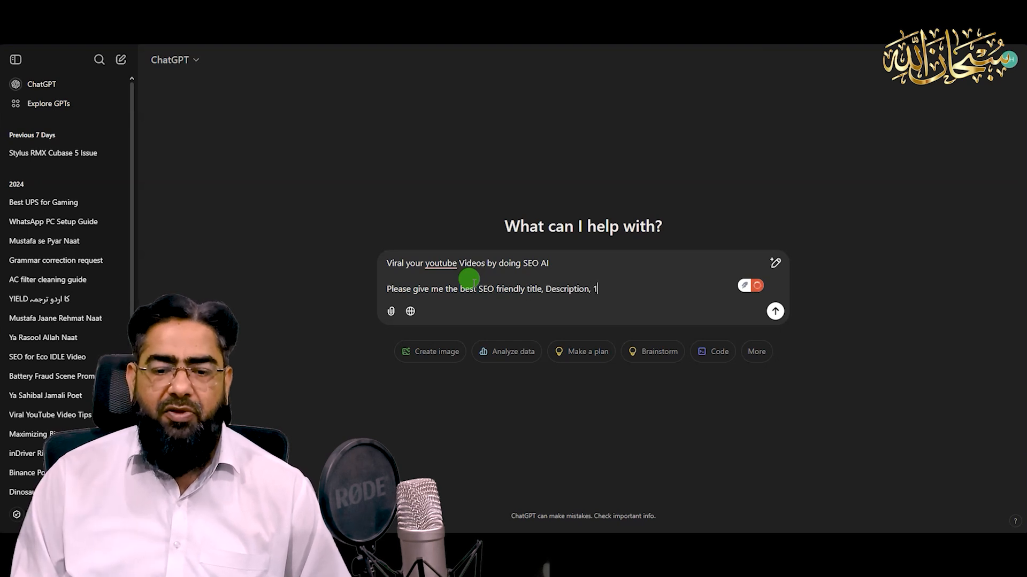
pyautogui.write('5 Hashtags and ')
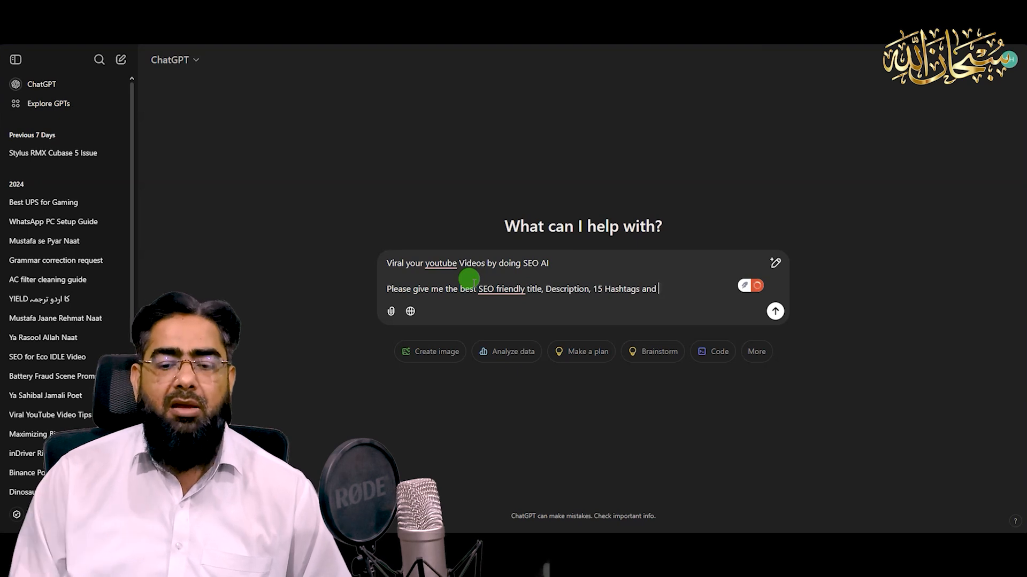
pyautogui.write('20')
pyautogui.press('BackSpace')
pyautogui.press('BackSpace')
pyautogui.write('25 tags,')
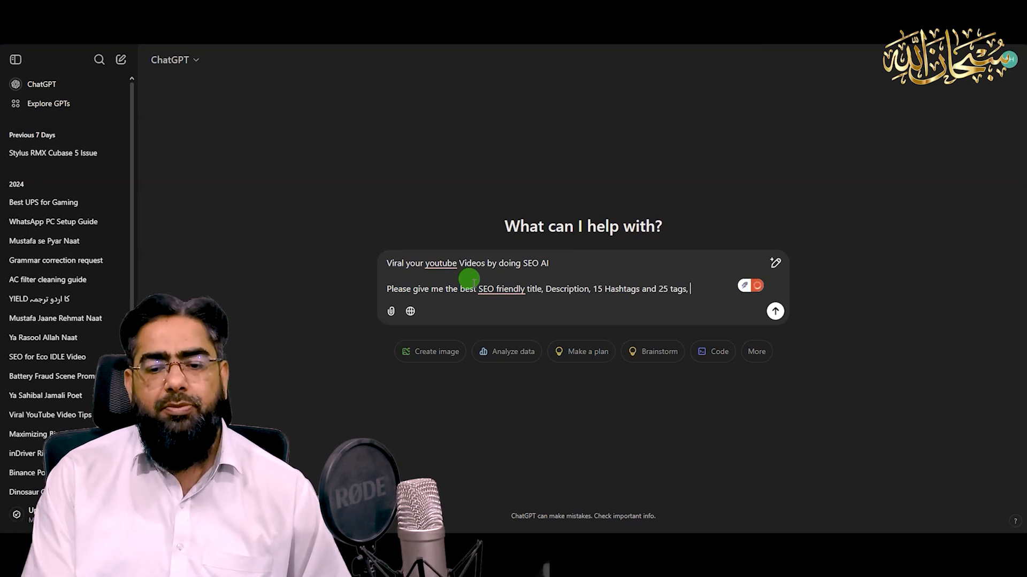
pyautogui.press('BackSpace')
pyautogui.press('BackSpace')
pyautogui.write(' under 500')
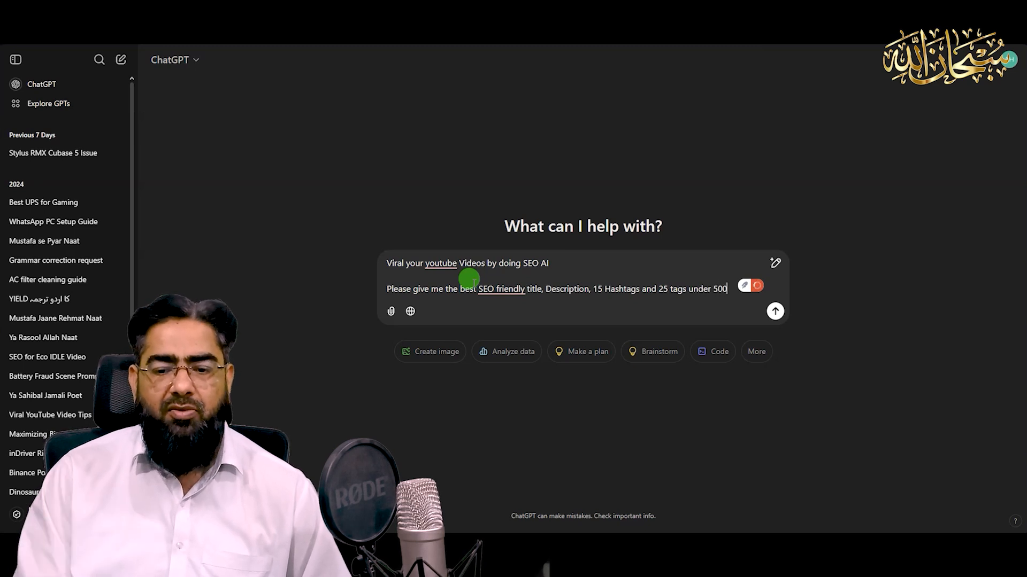
pyautogui.write(' letters.')
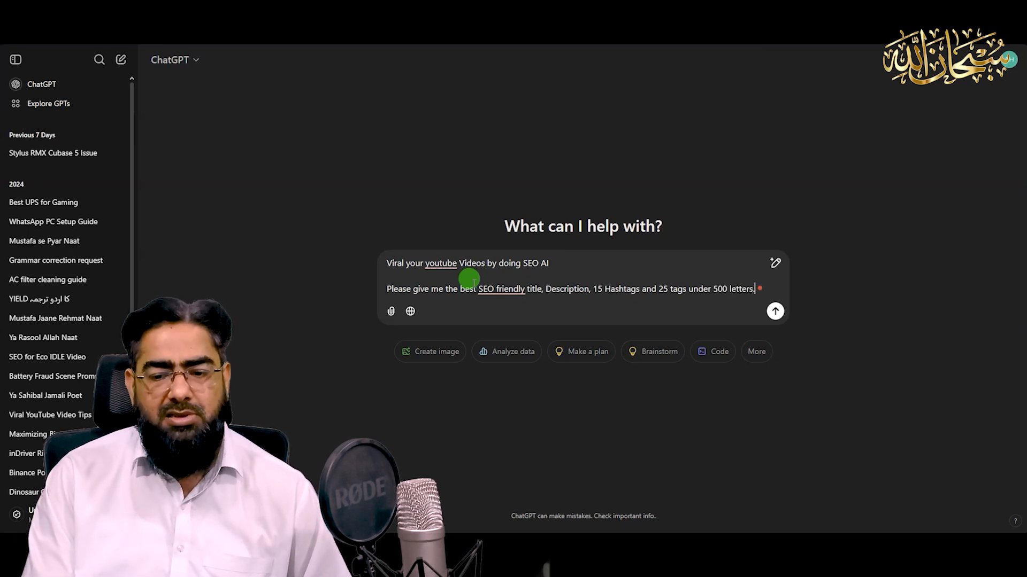
# Step: Add the line "please apply commas after every tag." and submit the prompt
pyautogui.hotkey('shift', 'Return')
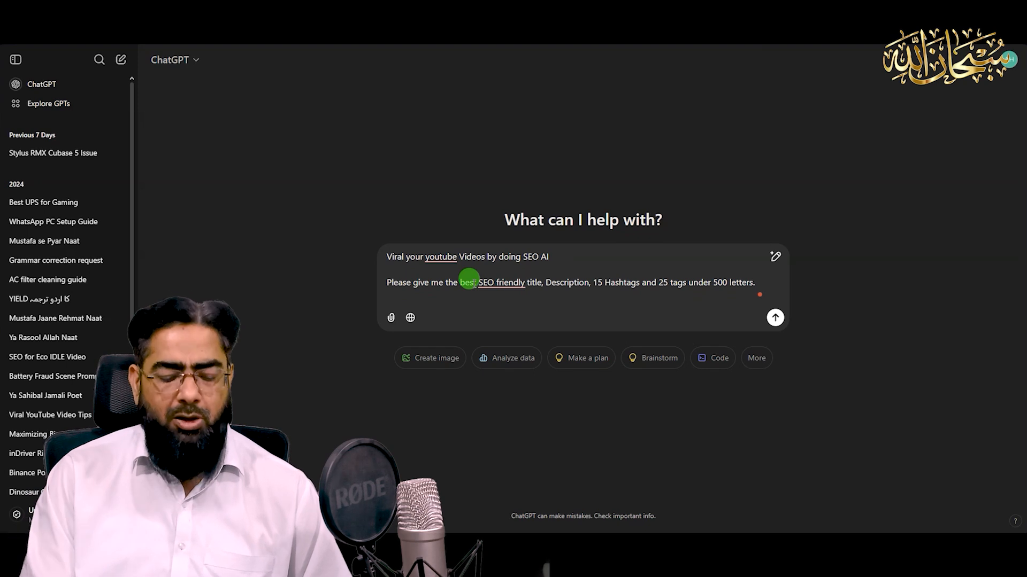
pyautogui.write('ple')
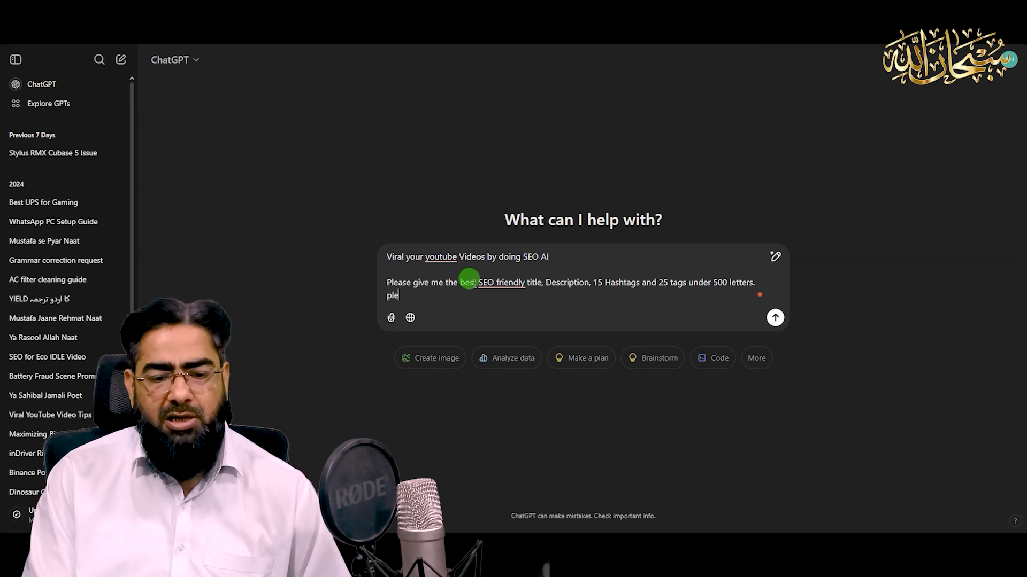
pyautogui.write('ase apply commar')
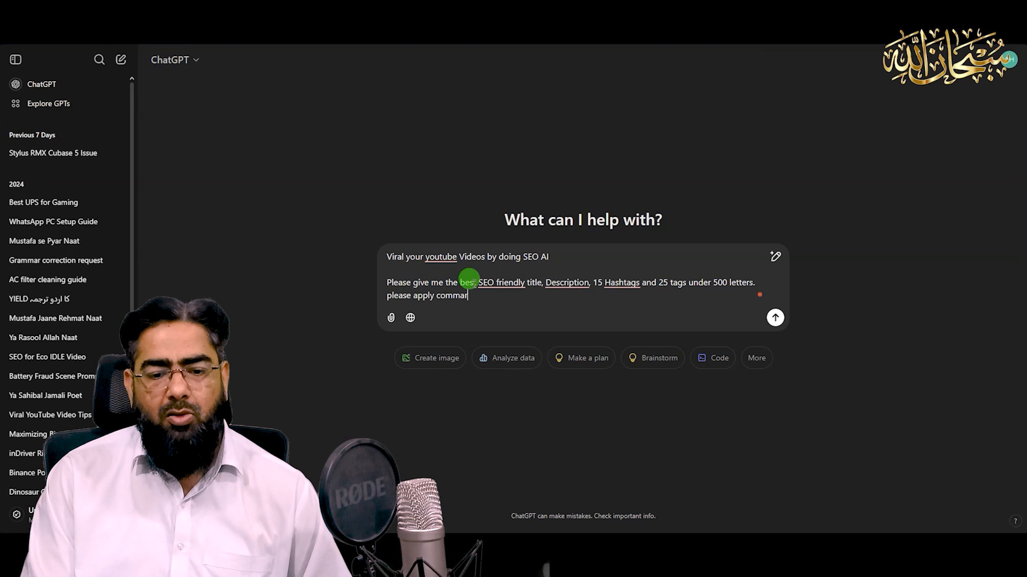
pyautogui.press('BackSpace')
pyautogui.write('s after every tag.')
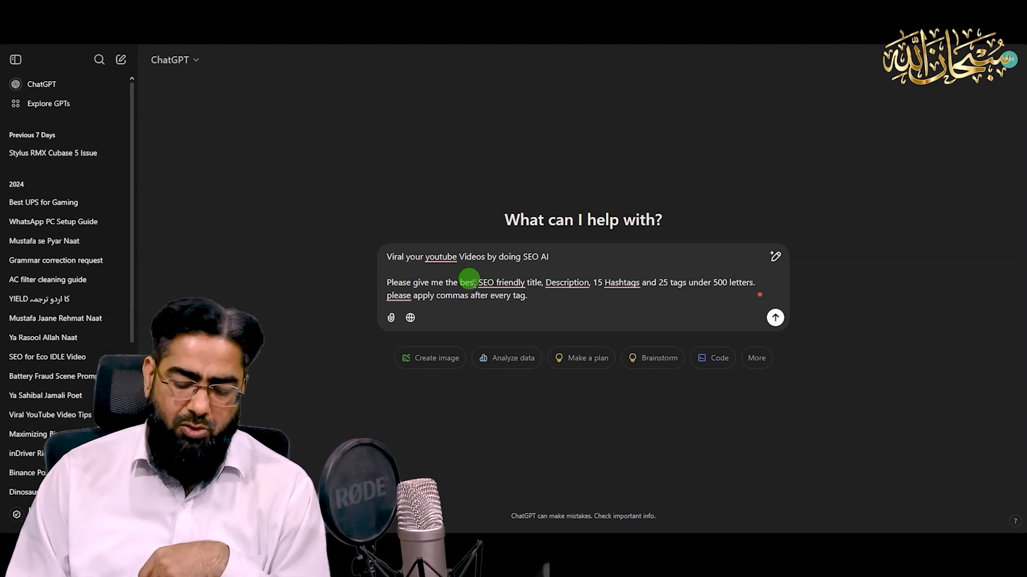
pyautogui.press('Return')
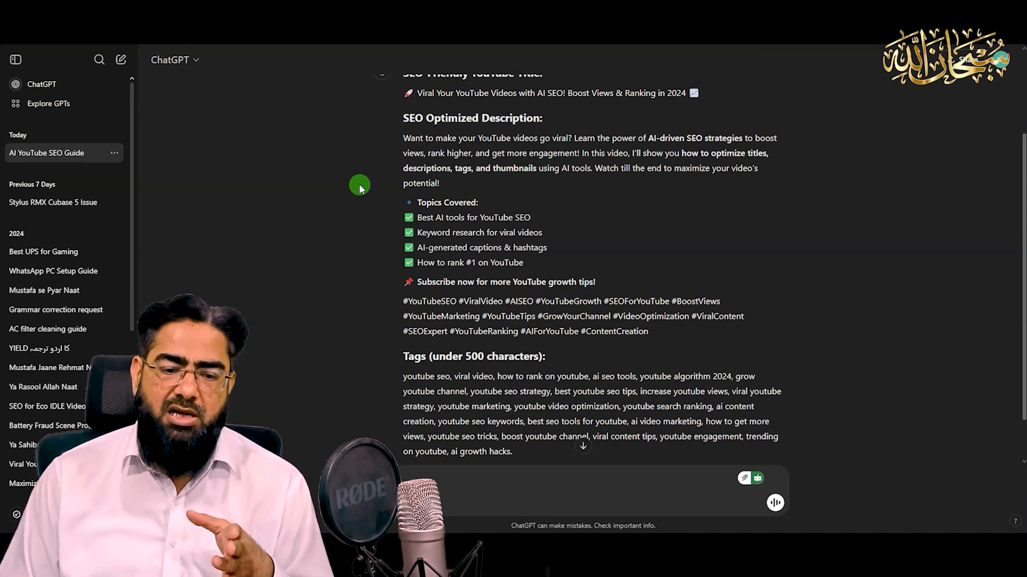
# Step: Copy "Viral Your YouTube Videos with AI SEO! Boost Views & Ranking" from the suggested title in ChatGPT's answer
pyautogui.scroll(-2, 524, 302)
pyautogui.scroll(4, 521, 311)
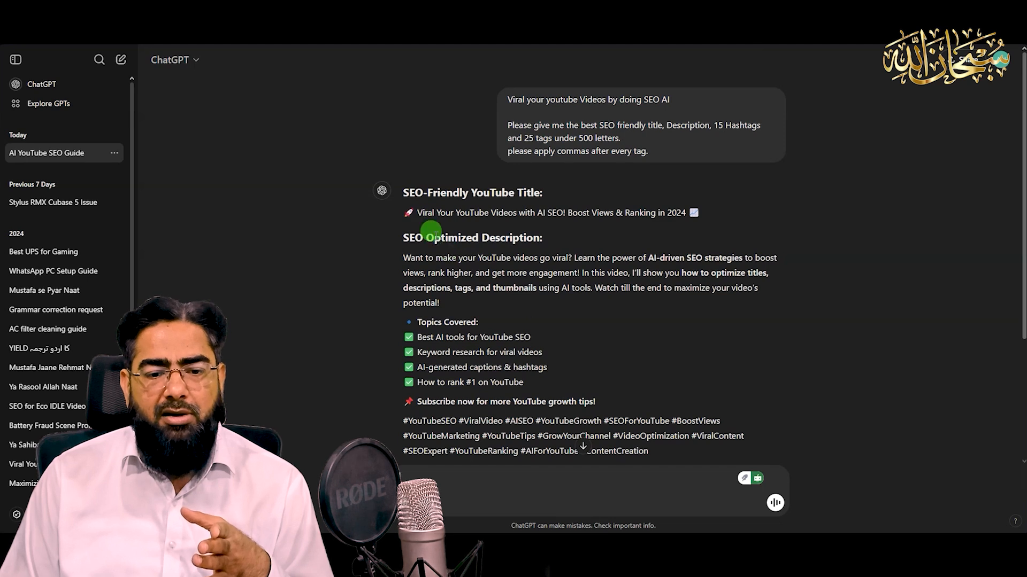
pyautogui.moveTo(417, 212); pyautogui.dragTo(650, 213)
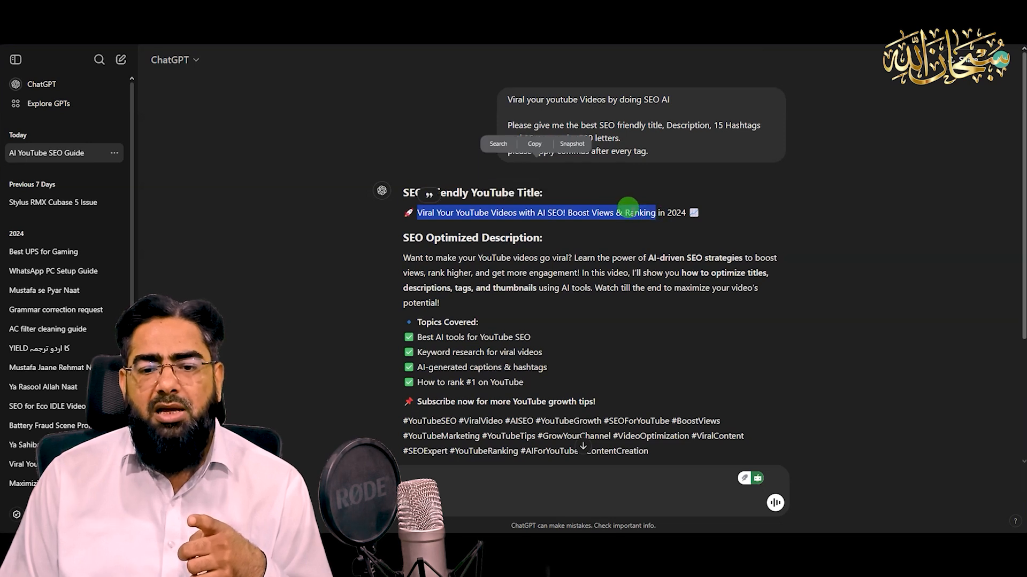
pyautogui.rightClick(653, 214)
pyautogui.click(660, 250)
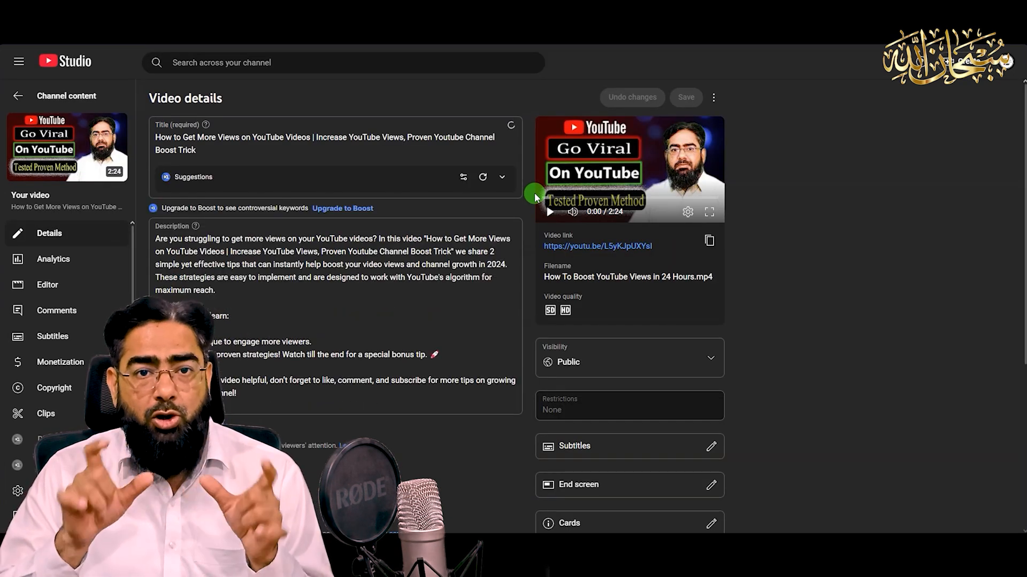
# Step: In YouTube Studio, replace the video's title with the copied "Viral Your YouTube Videos with AI SEO! Boost Views & Ranking"
pyautogui.click(434, 135)
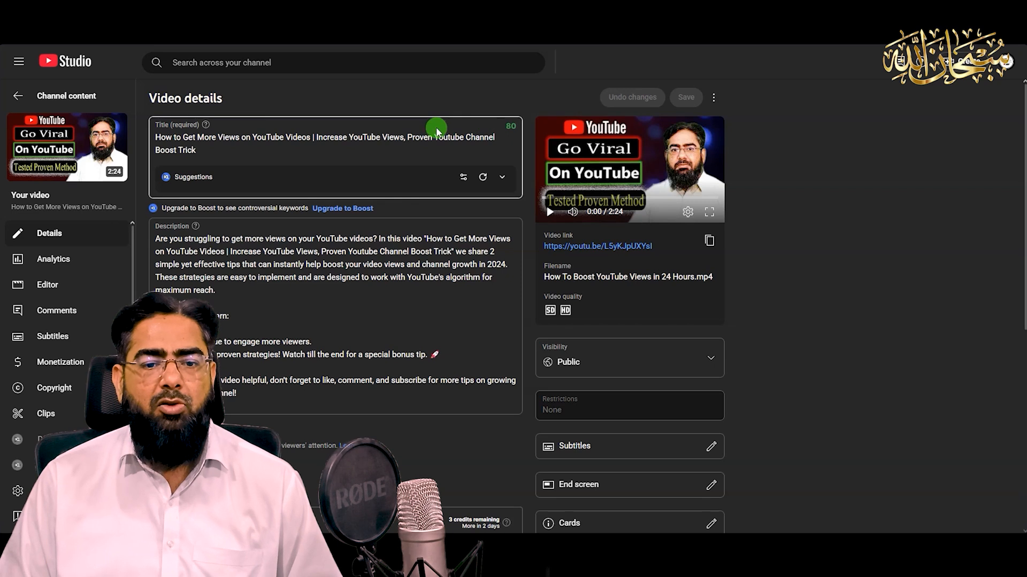
pyautogui.hotkey('ctrl', 'a')
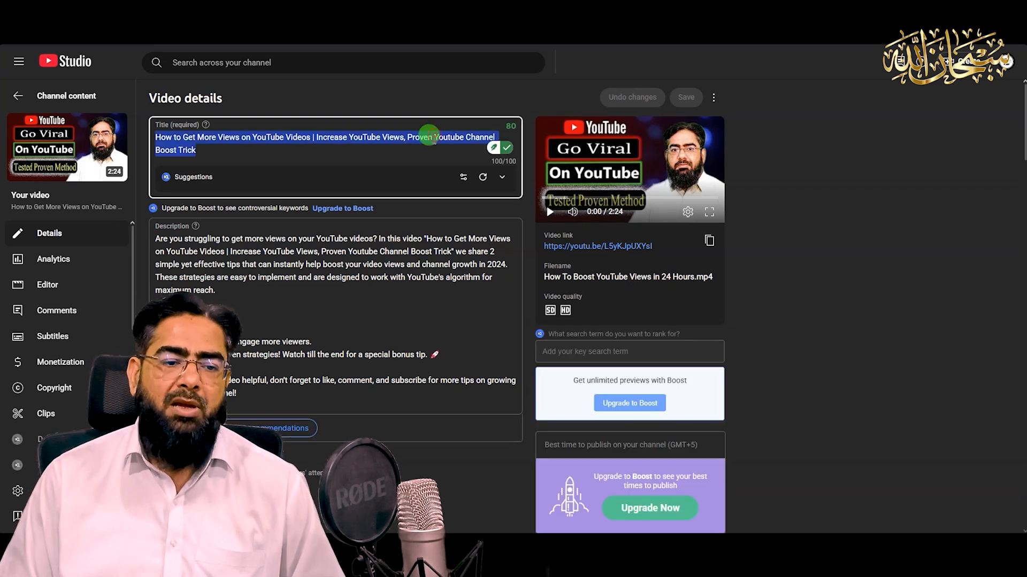
pyautogui.hotkey('ctrl', 'v')
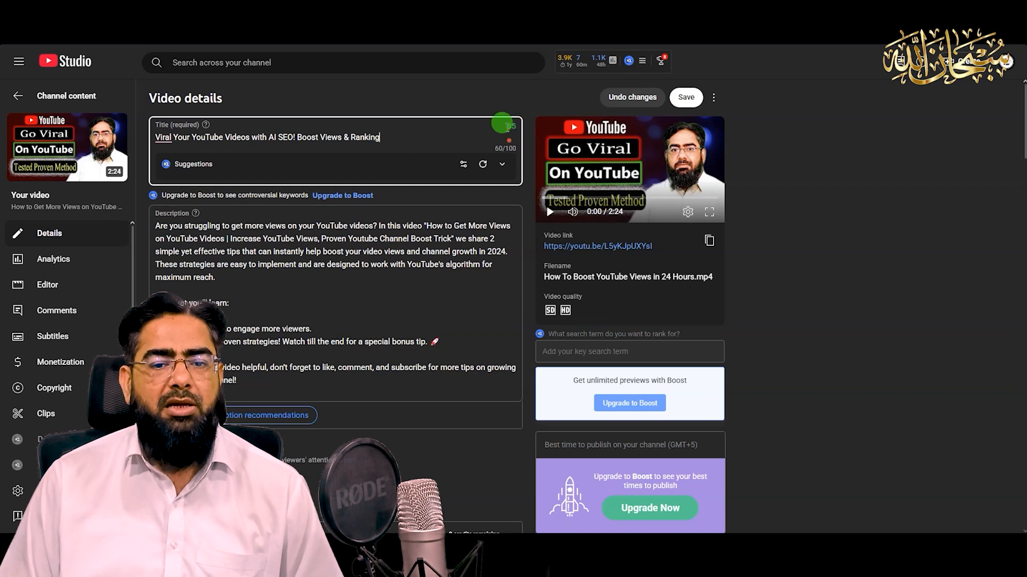
pyautogui.moveTo(505, 132)
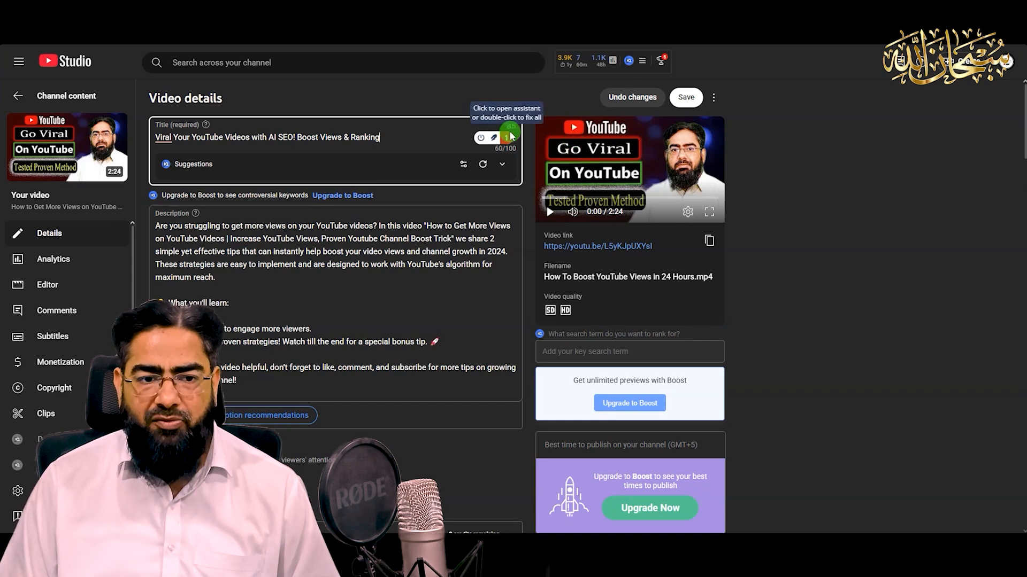
# Step: Examine the vidIQ SEO score on the video details page, outlining its score section, and return to the title
pyautogui.scroll(-10, 786, 224)
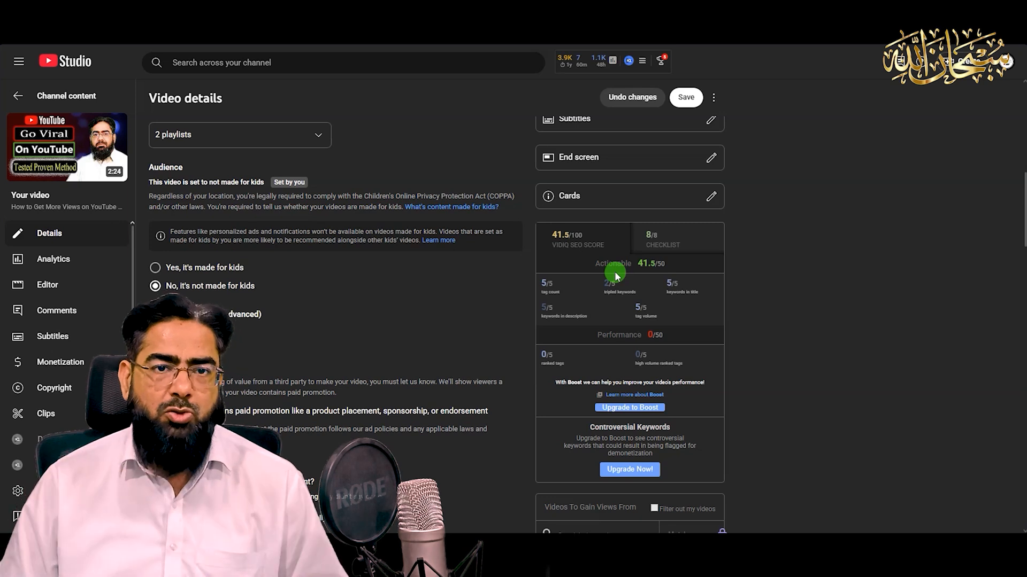
pyautogui.scroll(-1, 578, 269)
pyautogui.hotkey('ctrl', 'shift', 'd')
pyautogui.moveTo(524, 166)
pyautogui.mouseDown()
pyautogui.moveTo(746, 422)
pyautogui.moveTo(741, 454)
pyautogui.mouseUp()
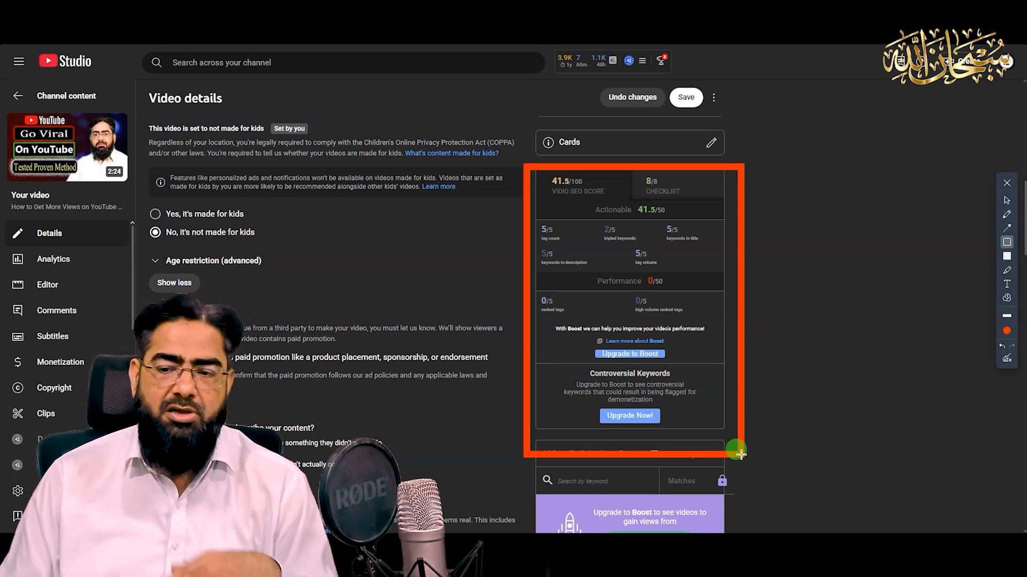
pyautogui.click(1006, 183)
pyautogui.scroll(2, 523, 245)
pyautogui.scroll(8, 523, 245)
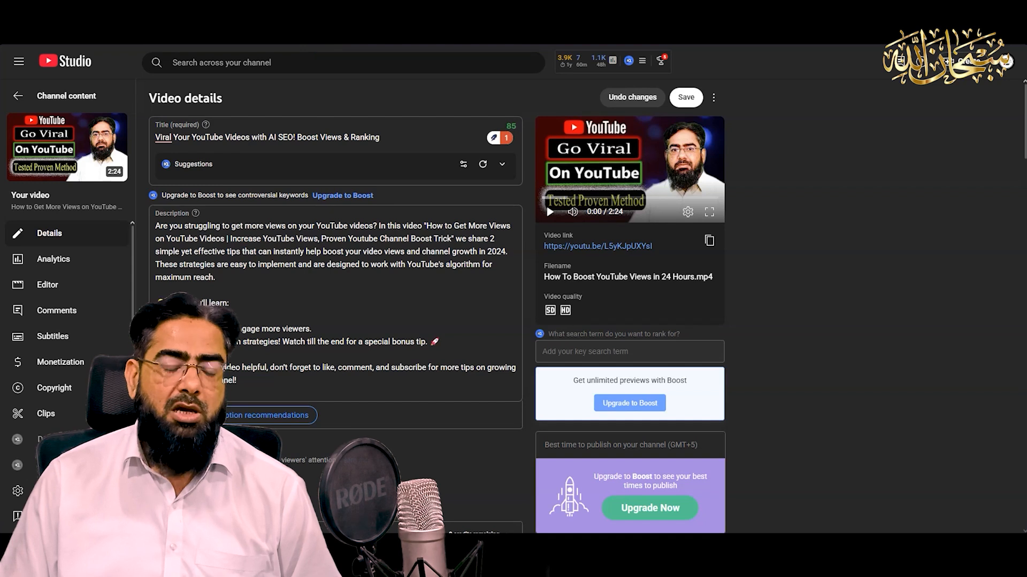
# Step: In ChatGPT's answer, copy the SEO optimized description from "Want to make your YouTube videos go viral?" through the final hashtag #ContentCreation
pyautogui.hotkey('alt', 'Tab')
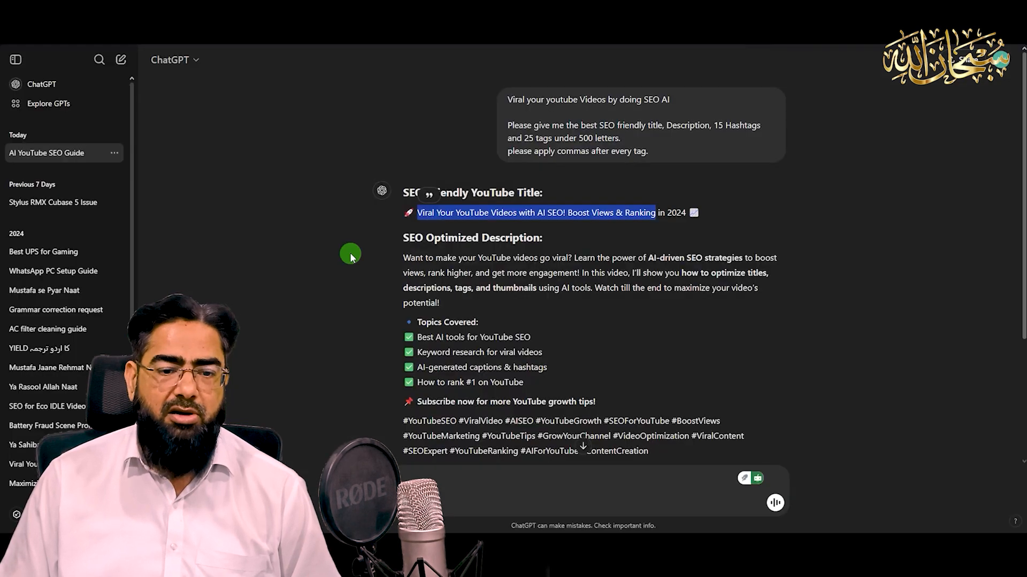
pyautogui.moveTo(402, 204); pyautogui.dragTo(649, 398)
pyautogui.rightClick(587, 206)
pyautogui.click(610, 247)
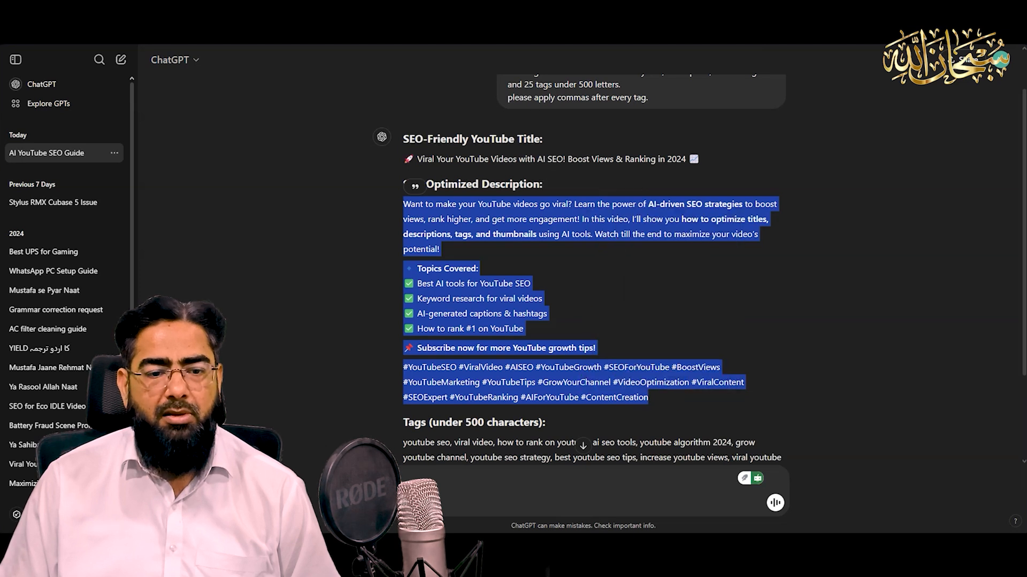
# Step: In YouTube Studio, replace the video's entire description with the copied description and hashtags
pyautogui.hotkey('alt', 'Tab')
pyautogui.click(296, 305)
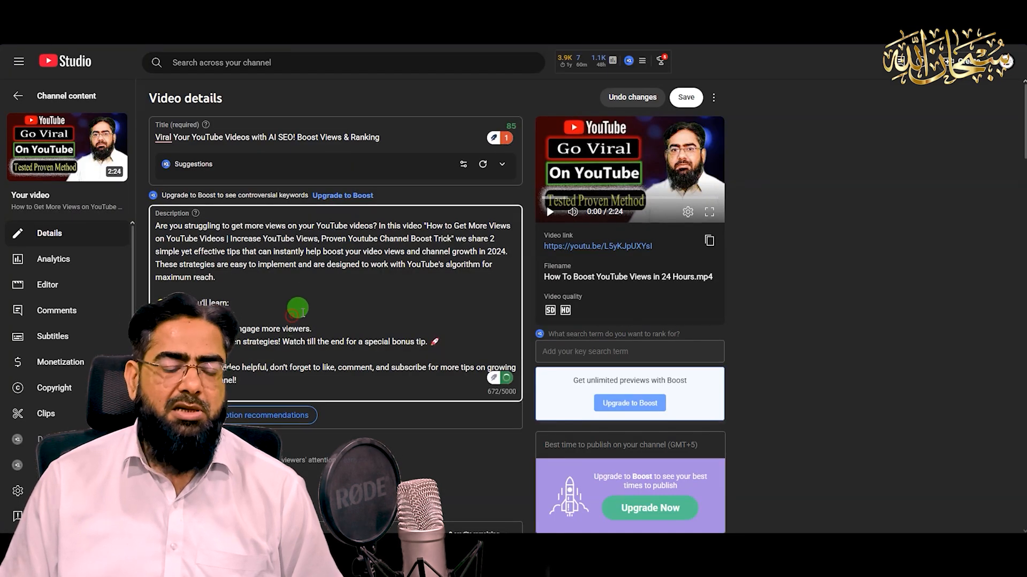
pyautogui.hotkey('ctrl', 'a')
pyautogui.hotkey('ctrl', 'v')
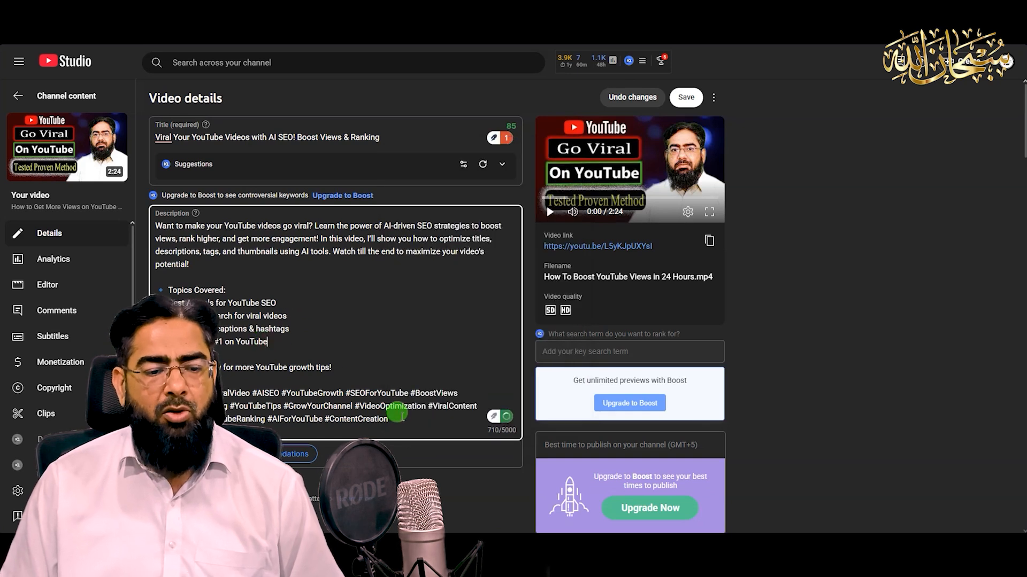
# Step: Copy the full comma-separated tag list, from "youtube seo" to "ai growth hacks.", from ChatGPT's answer
pyautogui.scroll(-5, 388, 304)
pyautogui.scroll(-8, 390, 299)
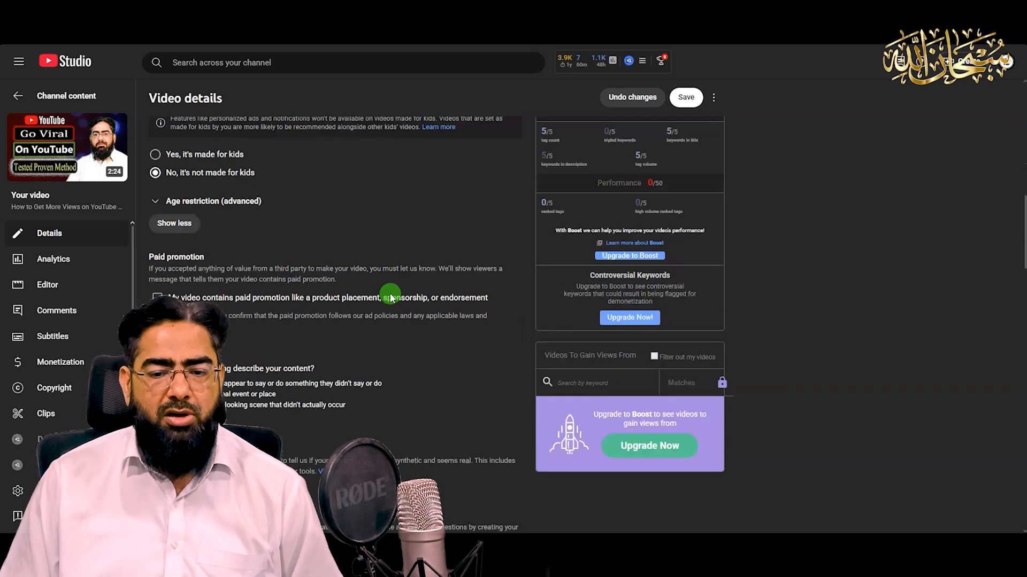
pyautogui.scroll(4, 389, 291)
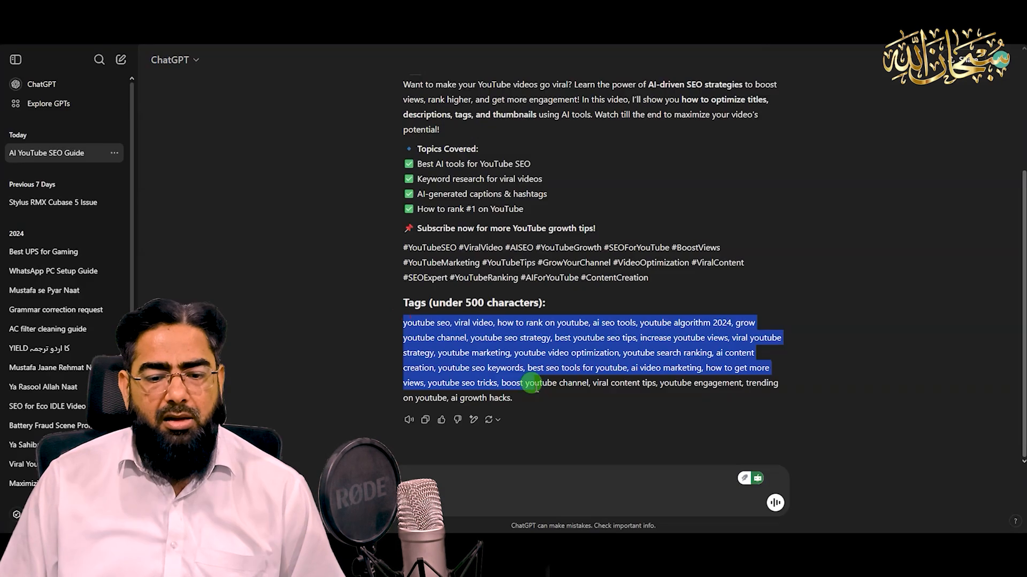
pyautogui.moveTo(524, 382); pyautogui.dragTo(514, 398)
pyautogui.rightClick(484, 341)
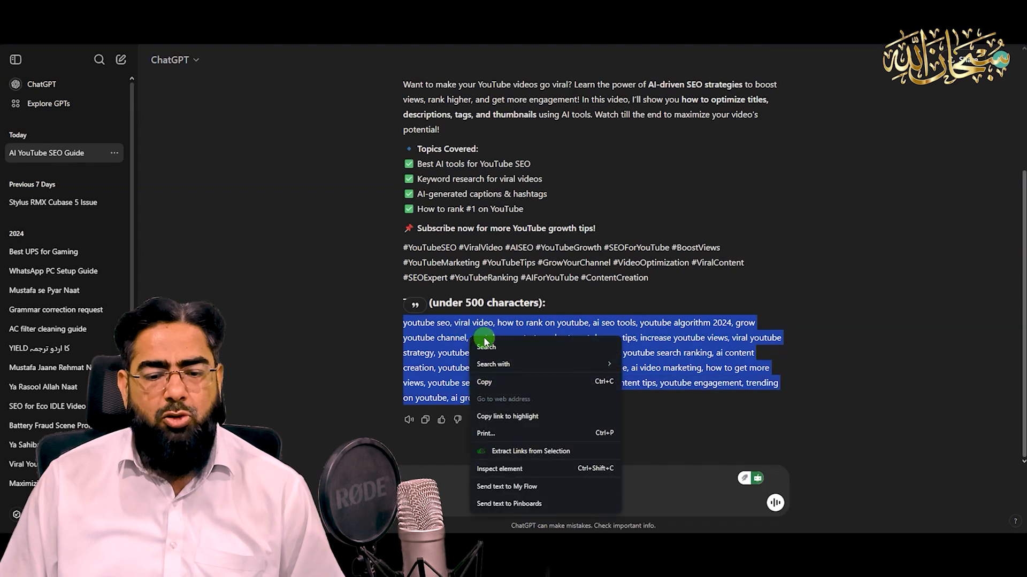
pyautogui.click(489, 383)
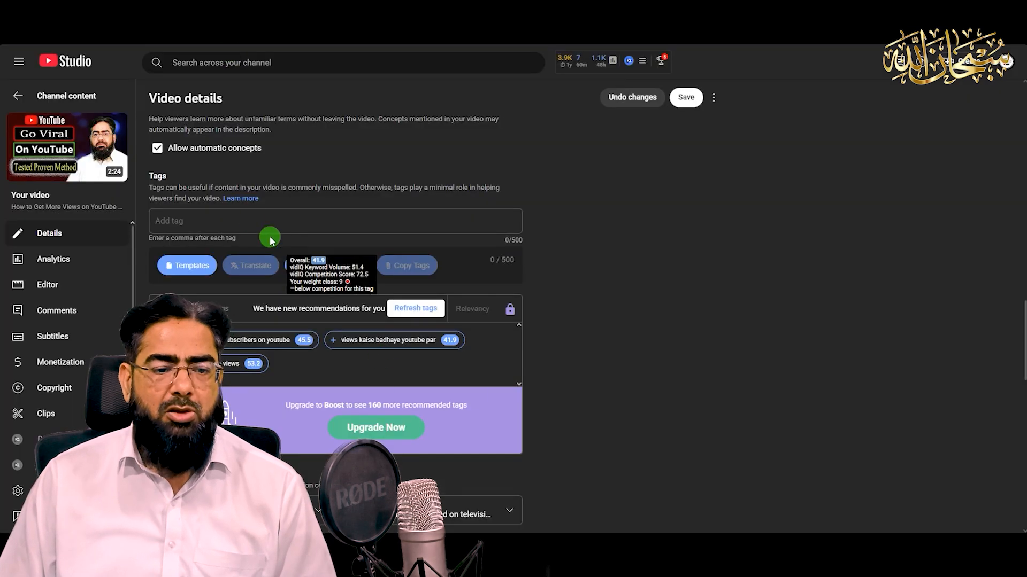
# Step: Paste the copied list into the video's tags in YouTube Studio and remove the tags "ai growth hacks." and "trending on youtube"
pyautogui.rightClick(247, 220)
pyautogui.click(271, 319)
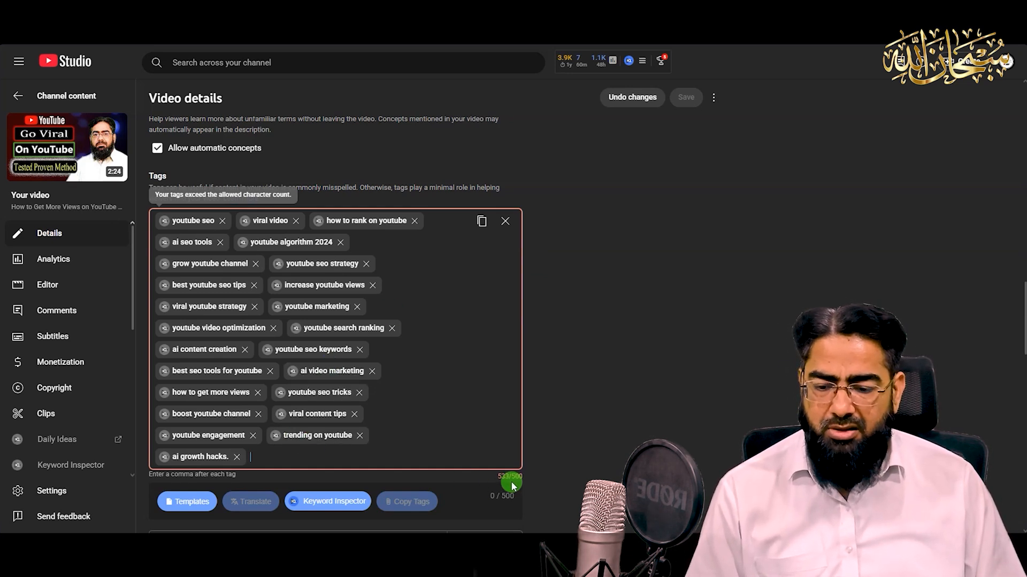
pyautogui.click(236, 458)
pyautogui.click(359, 435)
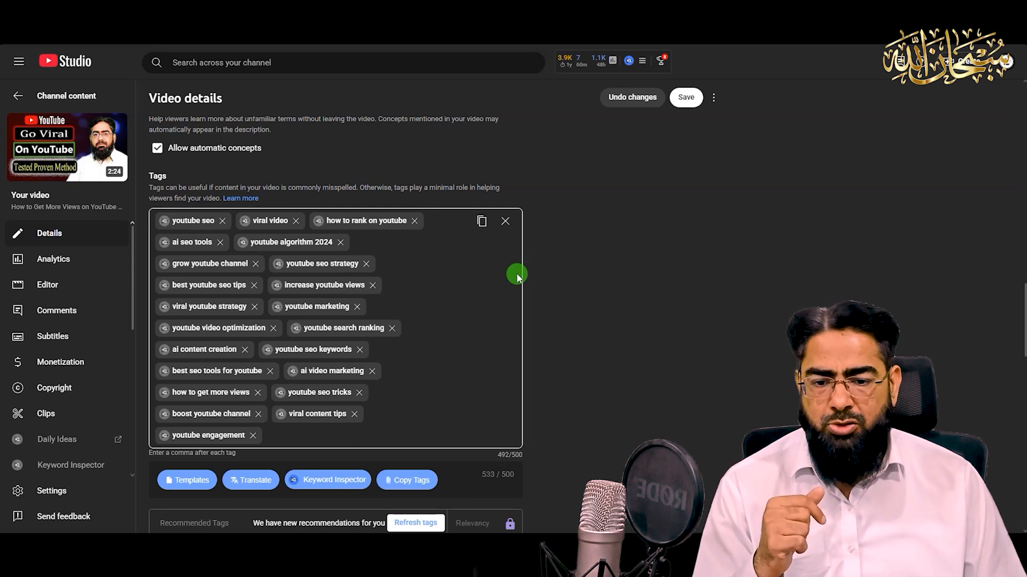
# Step: Review the video details page and its vidIQ SEO score, and examine the wording, emoji and year of ChatGPT's suggested title
pyautogui.scroll(1, 514, 274)
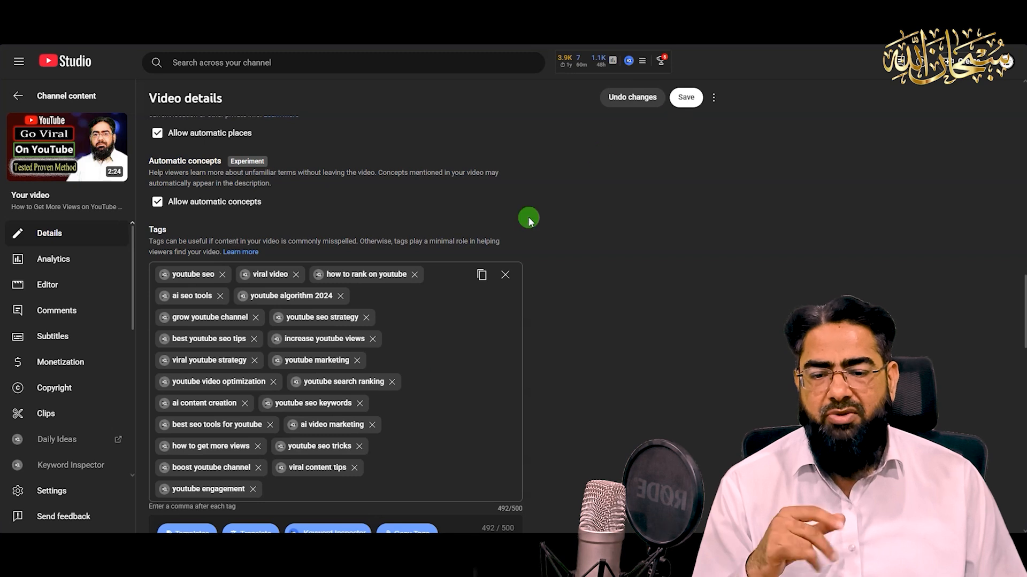
pyautogui.scroll(6, 527, 218)
pyautogui.scroll(8, 528, 221)
pyautogui.scroll(-3, 529, 221)
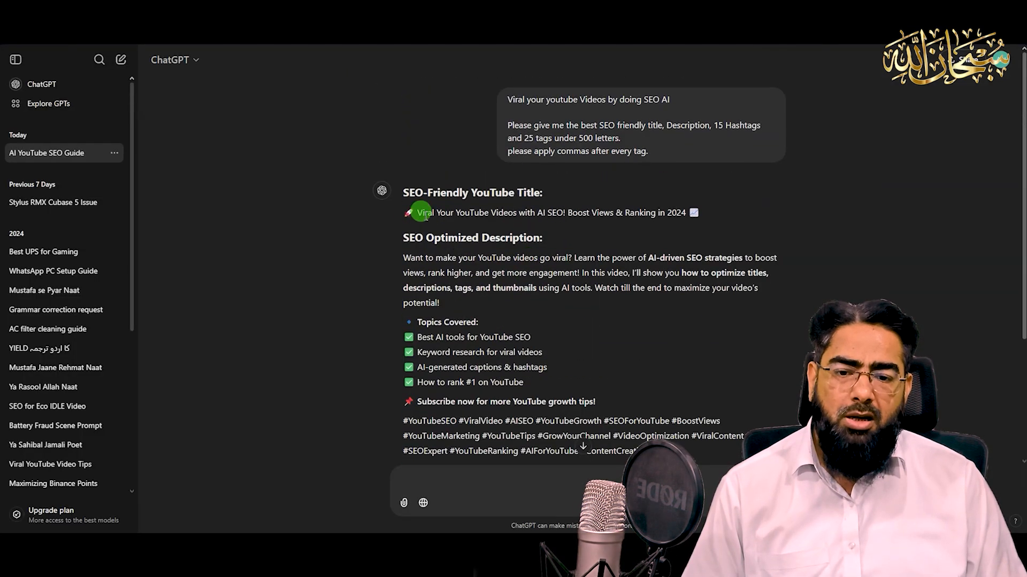
pyautogui.moveTo(422, 213); pyautogui.dragTo(689, 213)
pyautogui.click(634, 223)
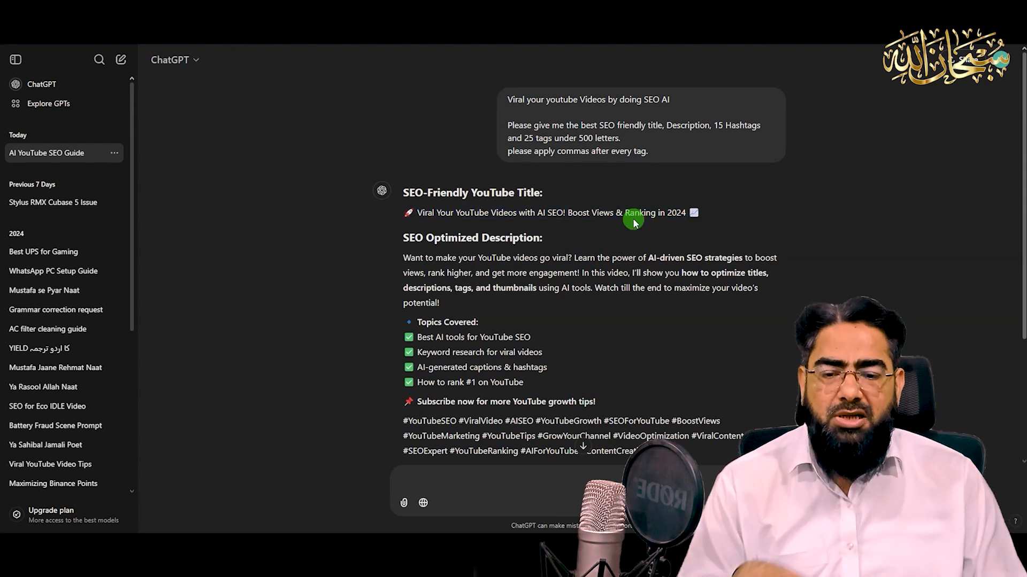
pyautogui.moveTo(400, 211); pyautogui.dragTo(427, 212)
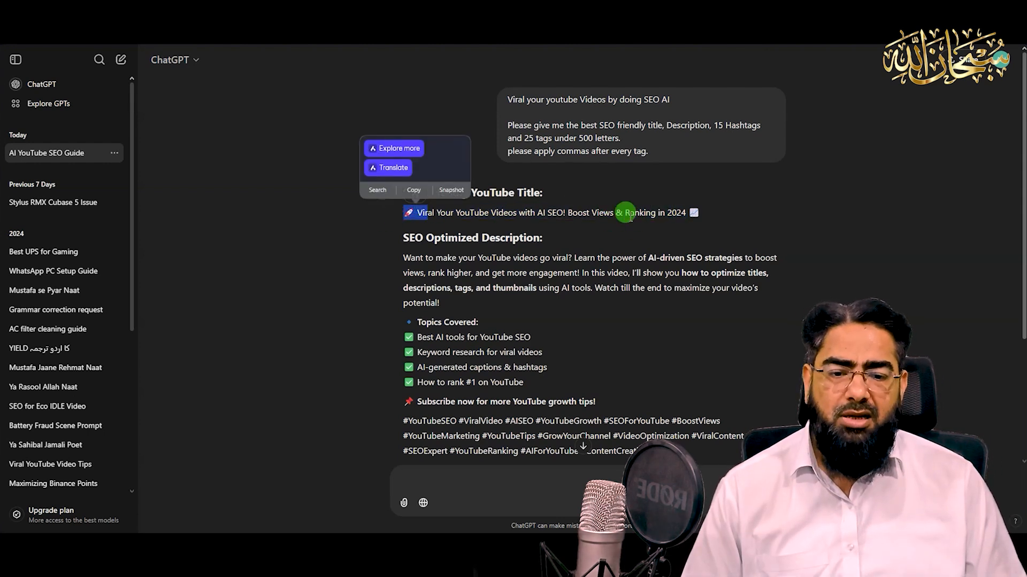
pyautogui.moveTo(667, 213); pyautogui.dragTo(686, 213)
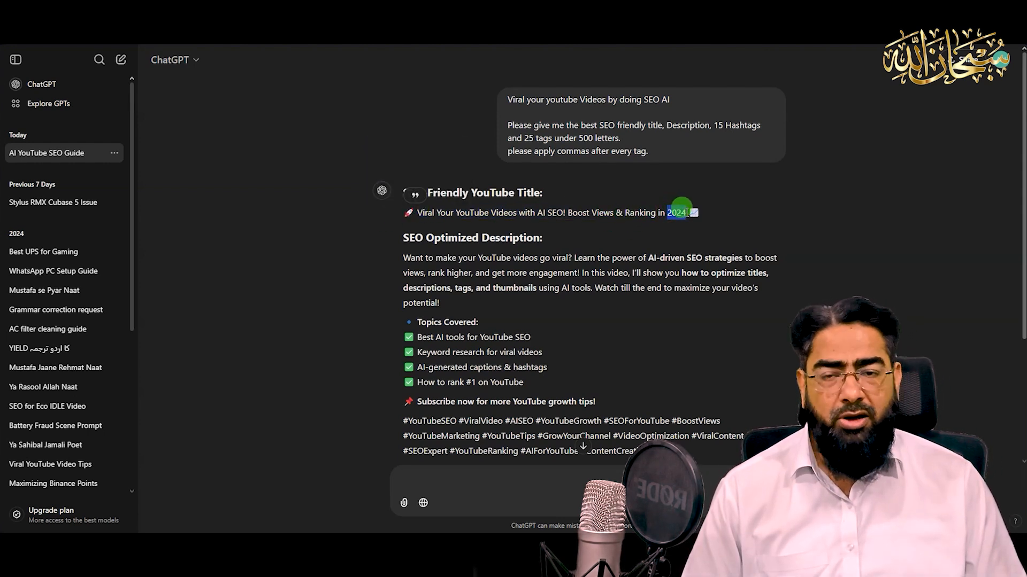
pyautogui.click(677, 212)
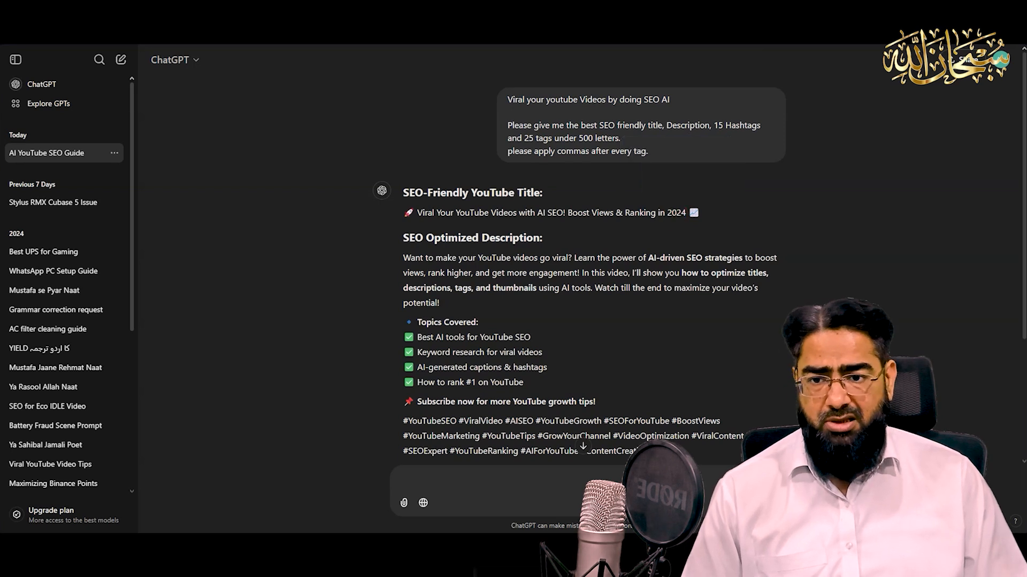
# Step: Copy the suggested title "Viral Your YouTube Videos with AI SEO! Boost Views & Ranking in 2024" from ChatGPT's answer
pyautogui.moveTo(684, 212); pyautogui.dragTo(417, 211)
pyautogui.rightClick(423, 212)
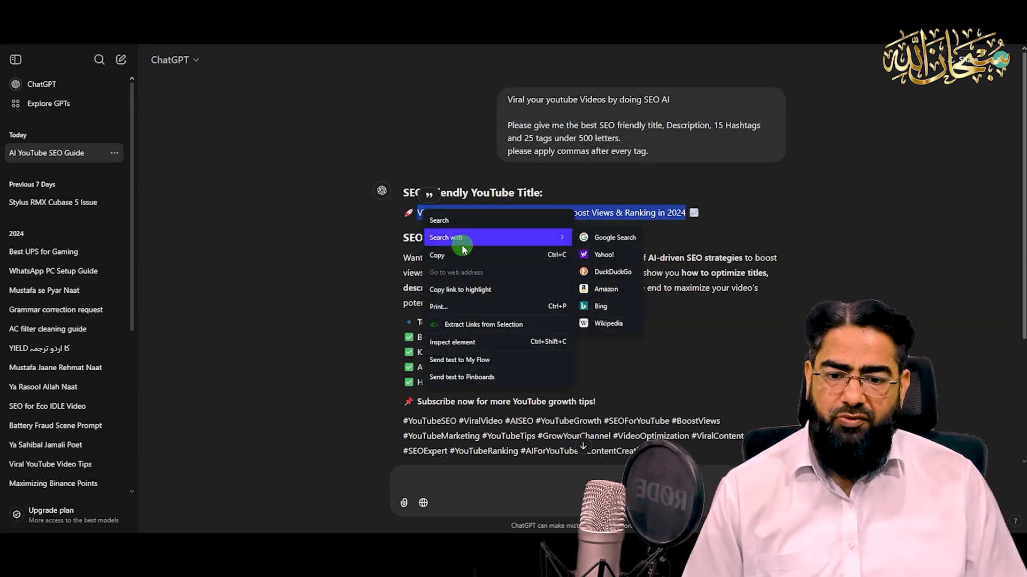
pyautogui.click(449, 255)
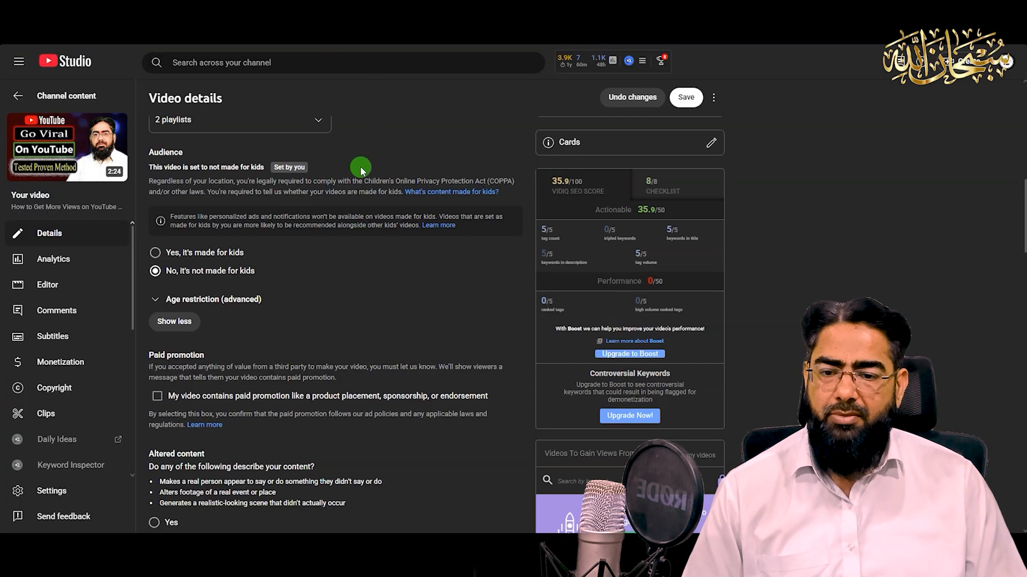
# Step: In YouTube Studio, replace the video's title with the copied one and change its year to 2025
pyautogui.scroll(10, 360, 166)
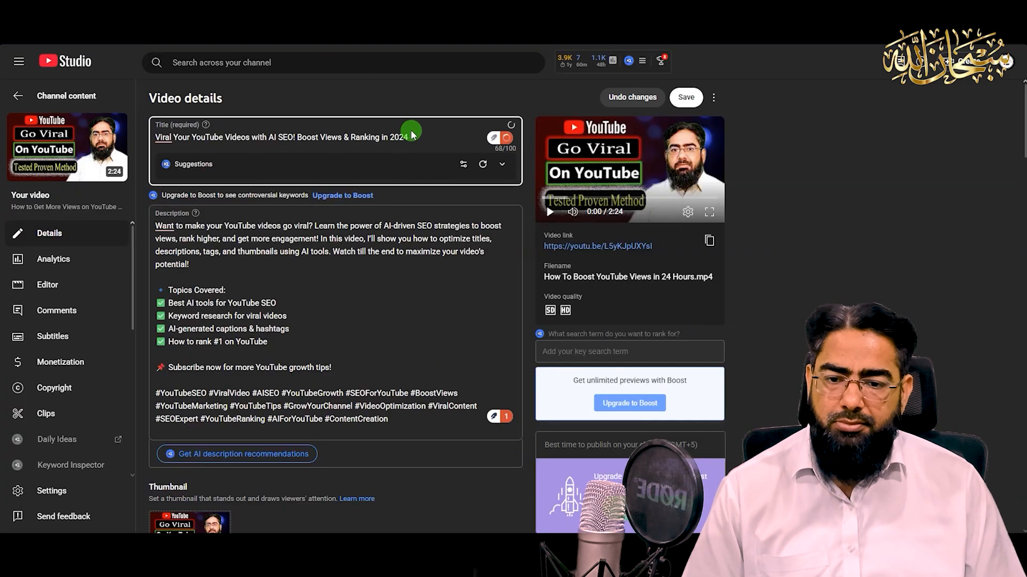
pyautogui.press('BackSpace')
pyautogui.write('5')
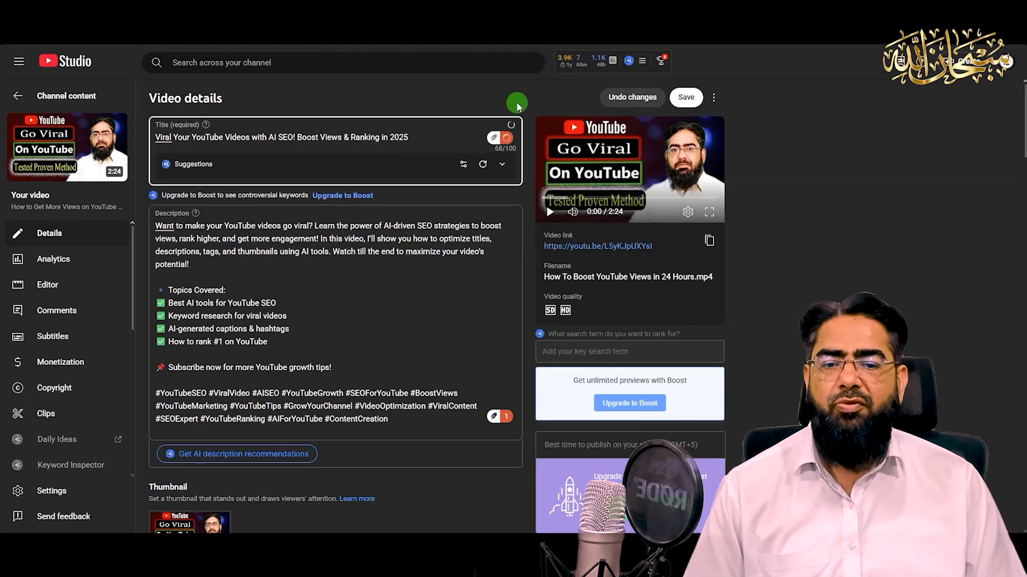
pyautogui.click(536, 102)
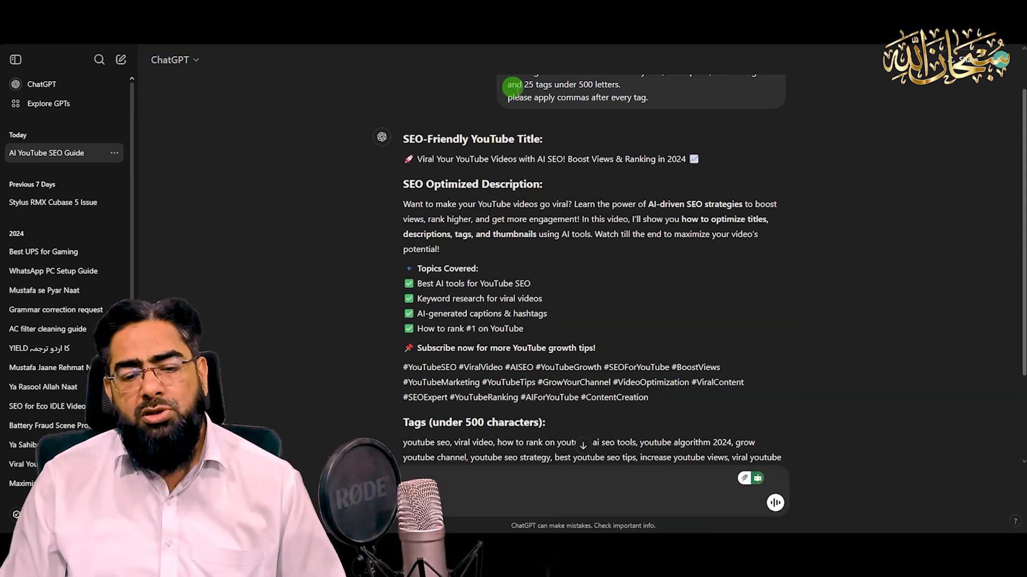
# Step: Review ChatGPT's answer and the new description, and save the updated video details in YouTube Studio
pyautogui.scroll(-2, 516, 187)
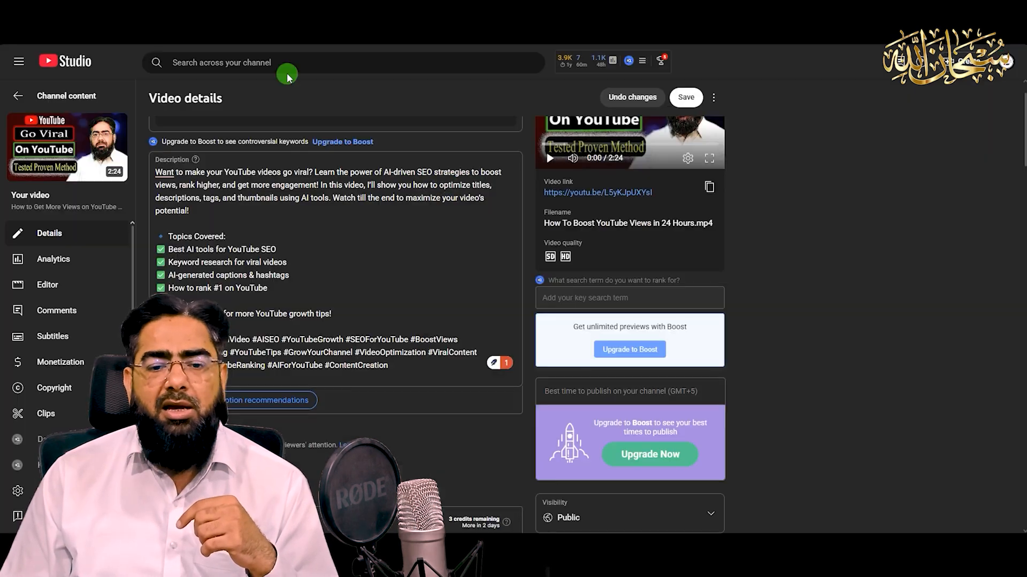
pyautogui.scroll(1, 537, 218)
pyautogui.click(684, 100)
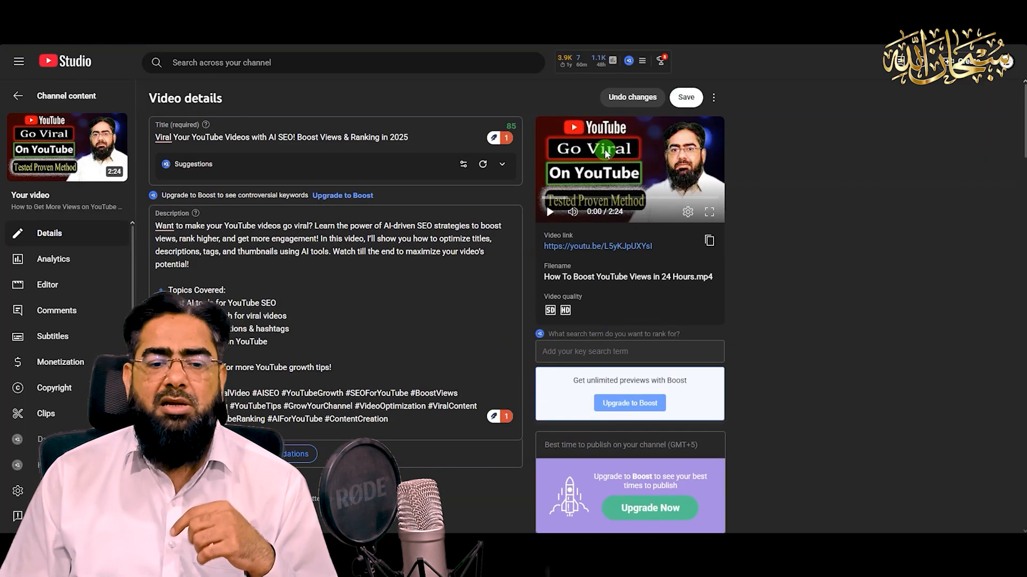